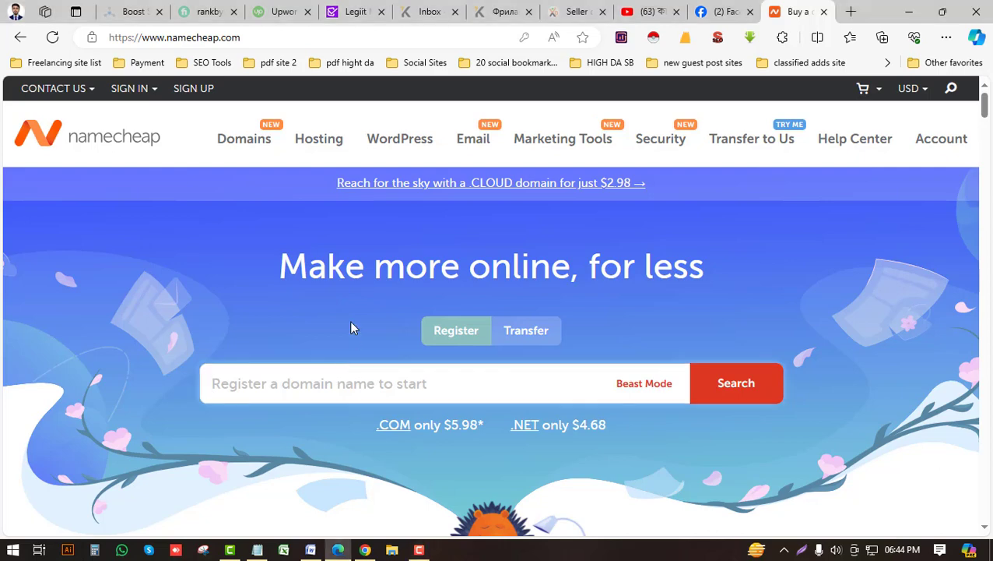
pyautogui.click(131, 88)
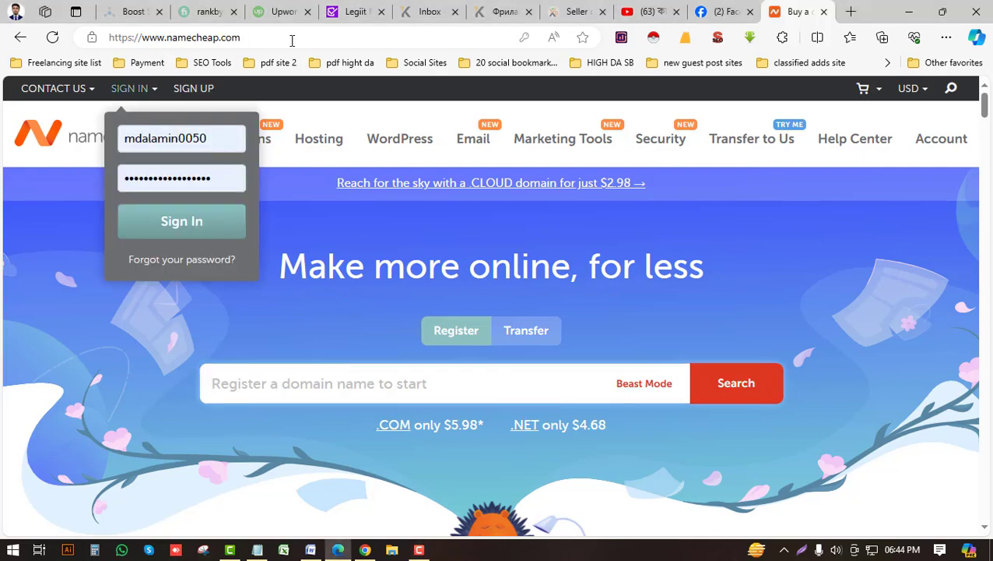
pyautogui.click(350, 224)
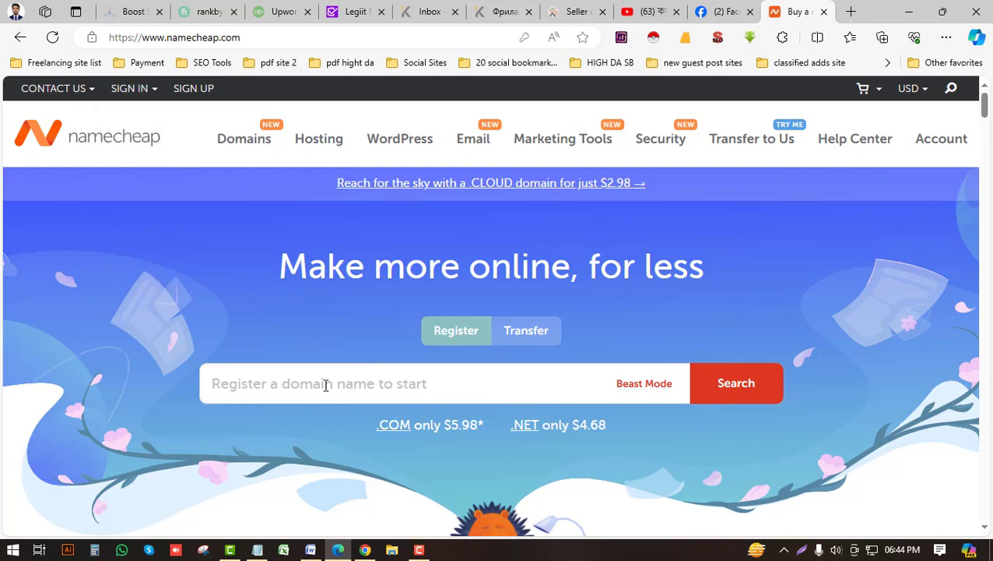
pyautogui.scroll(-1, 172, 465)
pyautogui.scroll(1, 184, 414)
# - Search for the availability of the domain freeketodietplan.com
pyautogui.click(281, 372)
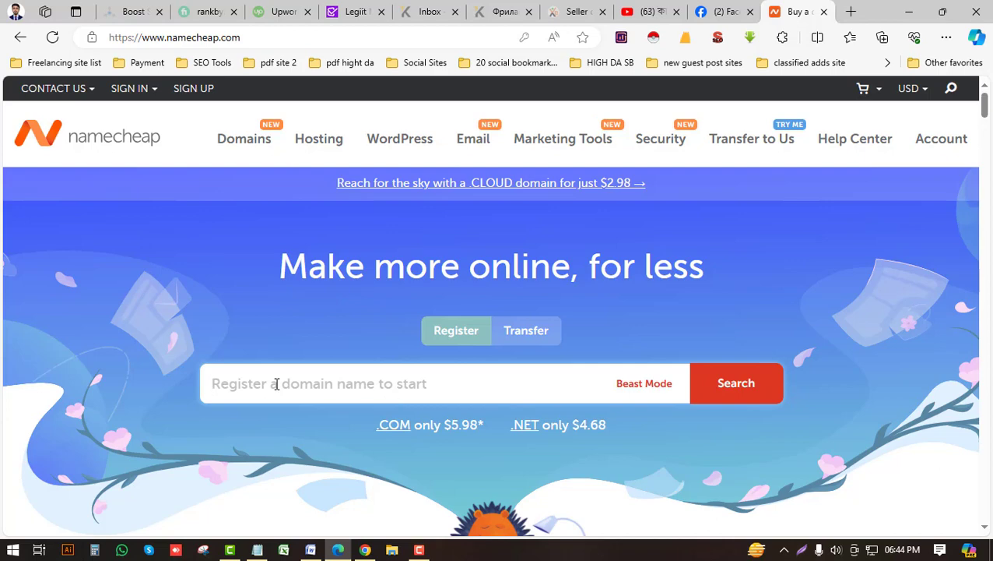
pyautogui.write('fre')
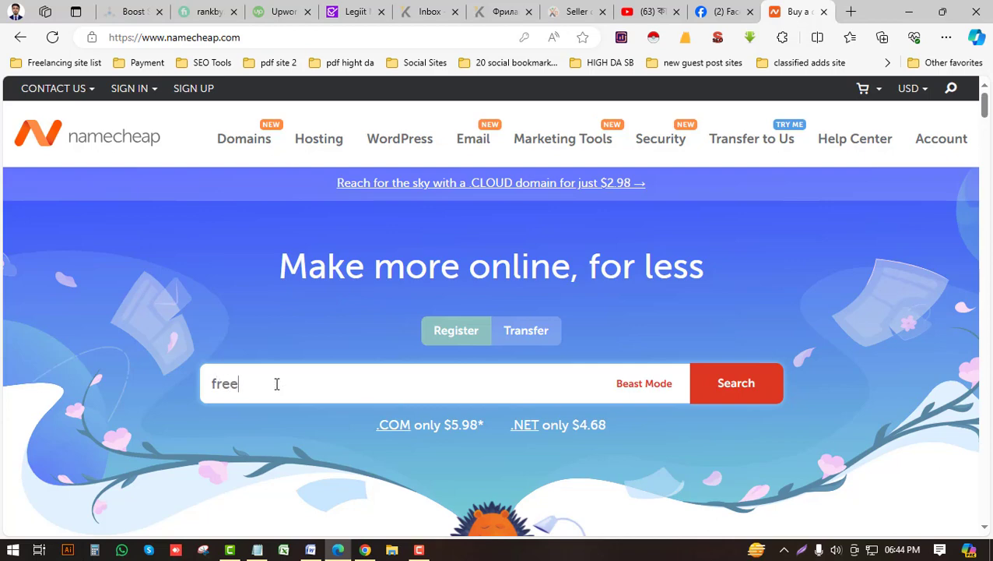
pyautogui.write('eketode')
pyautogui.write('etplan.co')
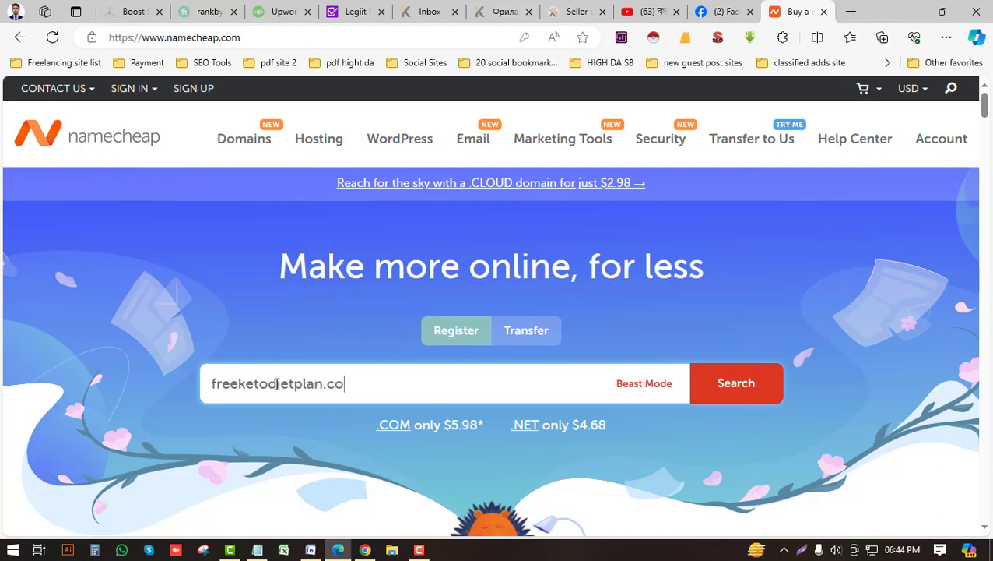
pyautogui.write('m')
pyautogui.click(738, 384)
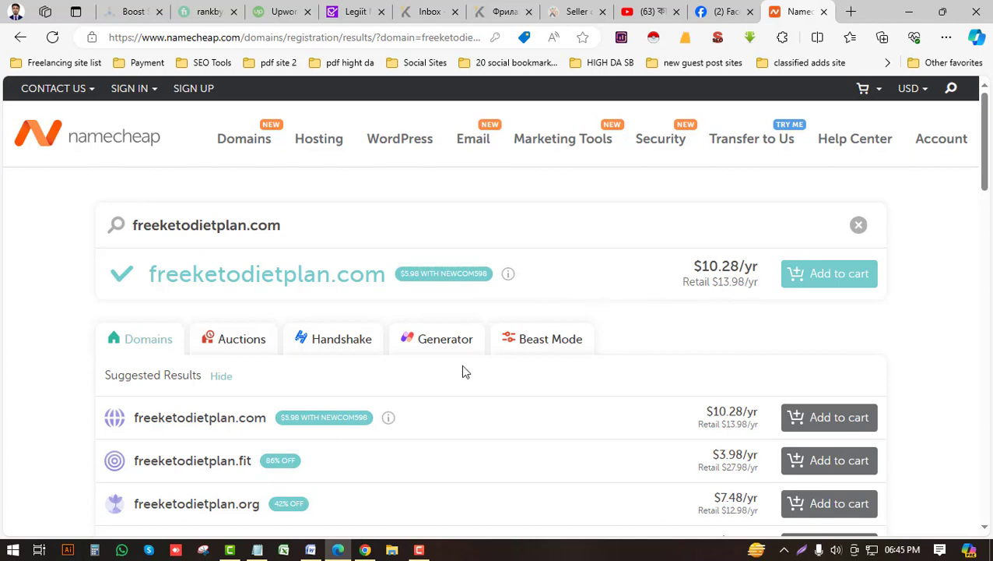
# - Copy the promo code NEWCOM598 from the discount badge beside the main freeketodietplan.com result
pyautogui.scroll(-1, 436, 385)
pyautogui.scroll(1, 434, 341)
pyautogui.hotkey('ctrl', '+')
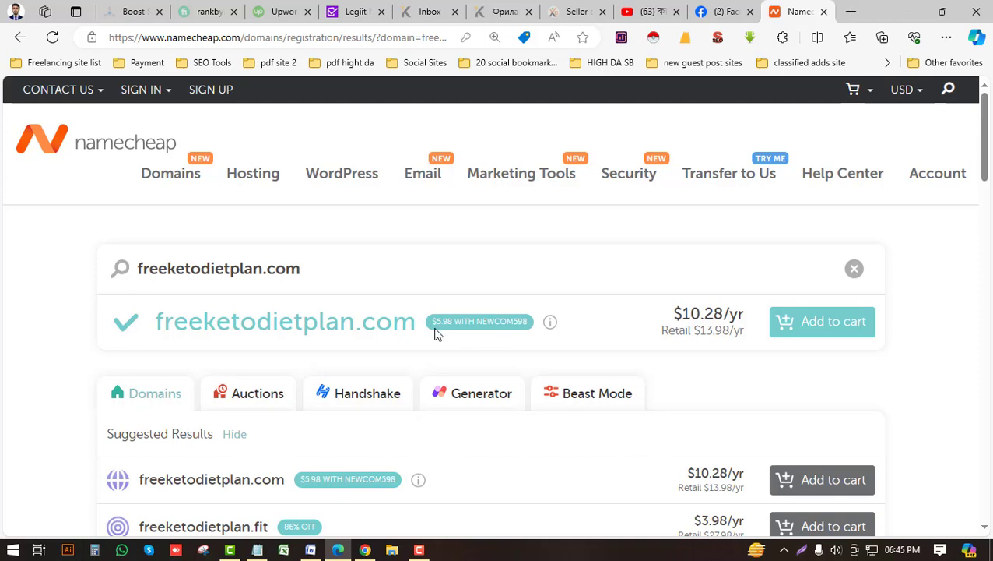
pyautogui.tripleClick(512, 322)
pyautogui.moveTo(476, 322); pyautogui.dragTo(529, 324)
pyautogui.hotkey('ctrl', 'c')
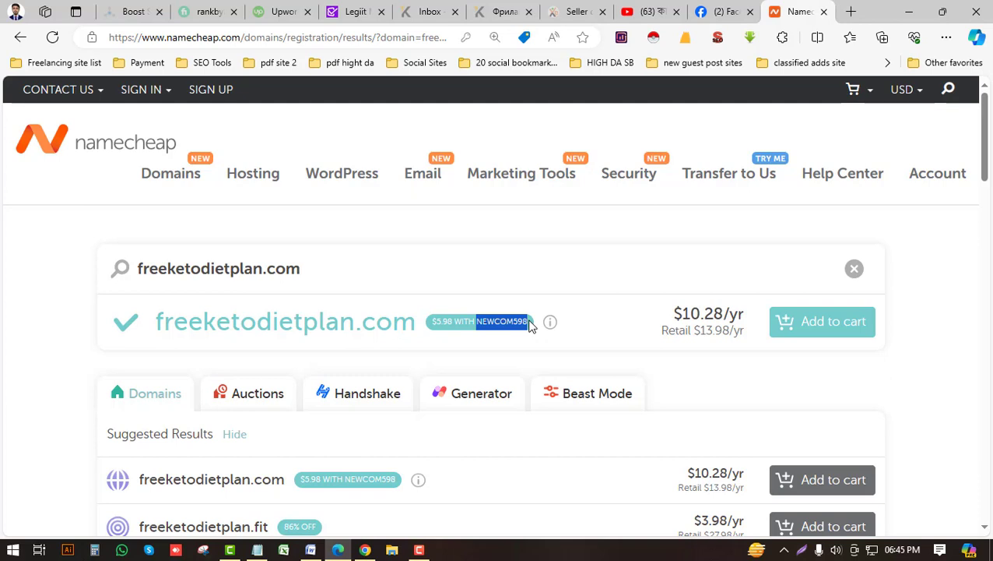
# - Add the domain freeketodietplan.com to the cart from the main search result
pyautogui.scroll(-1, 555, 357)
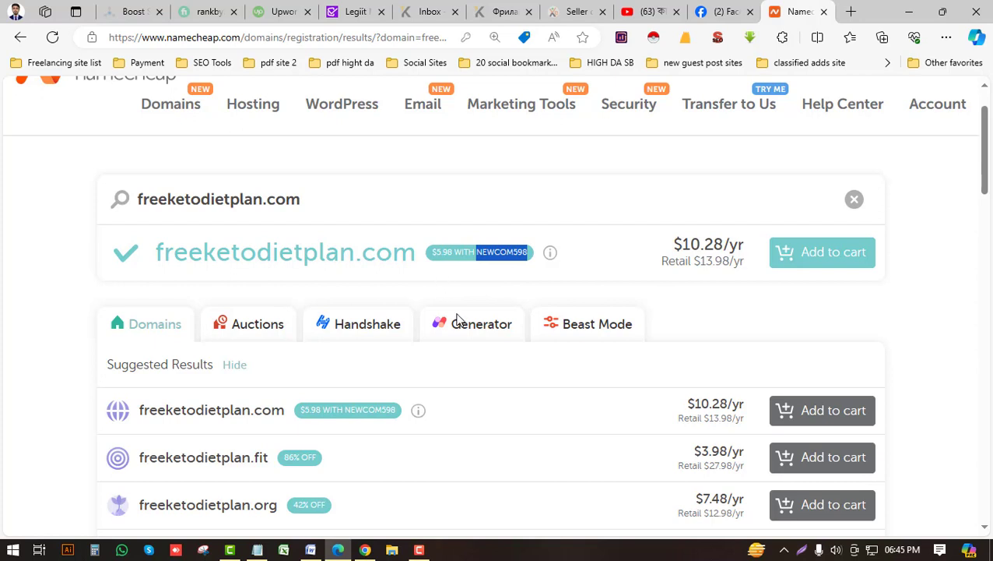
pyautogui.scroll(-1, 381, 368)
pyautogui.scroll(2, 471, 321)
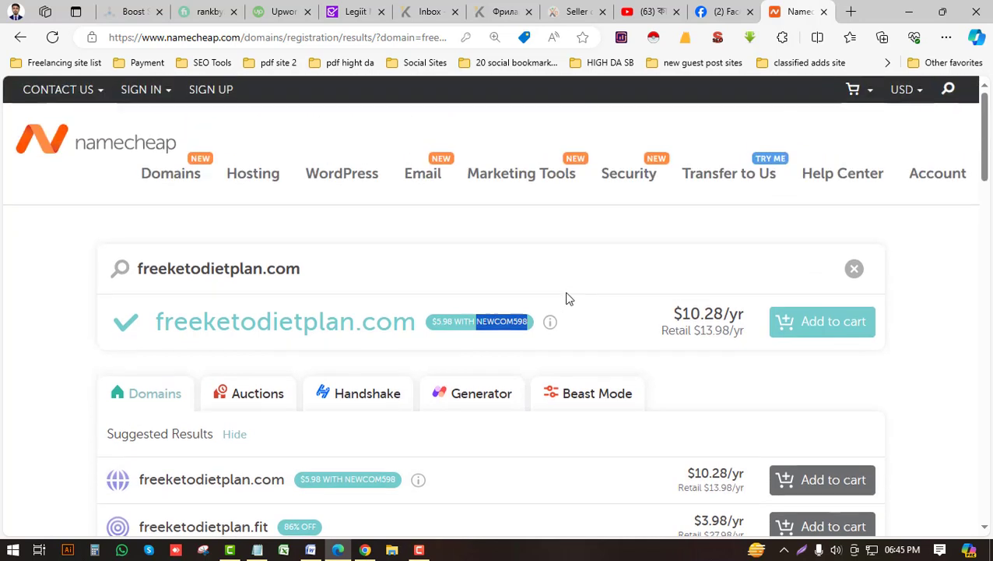
pyautogui.click(836, 324)
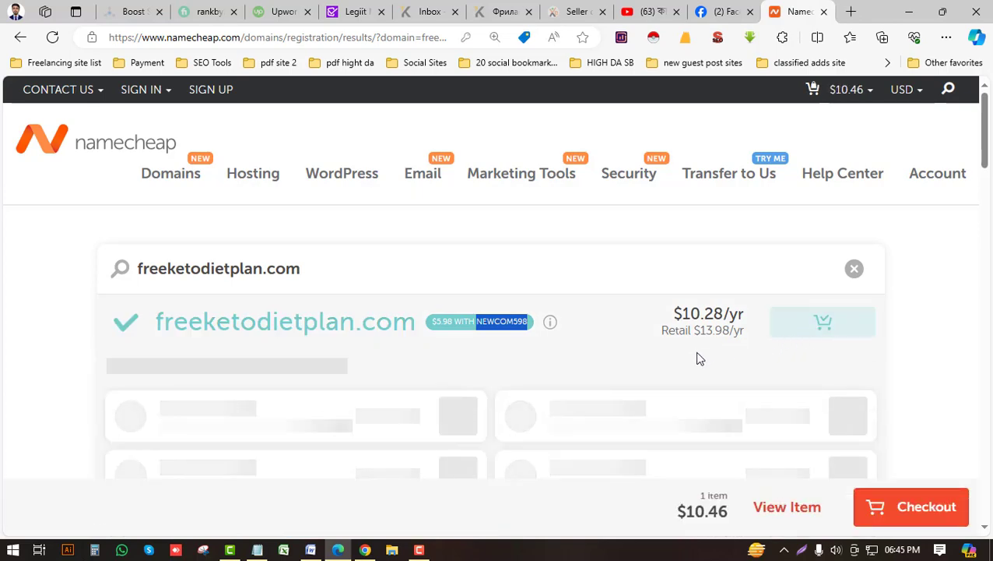
# - Look over the suggested add-ons and alternative domains, and proceed to checkout with only freeketodietplan.com
pyautogui.scroll(-1, 625, 366)
pyautogui.scroll(-1, 477, 368)
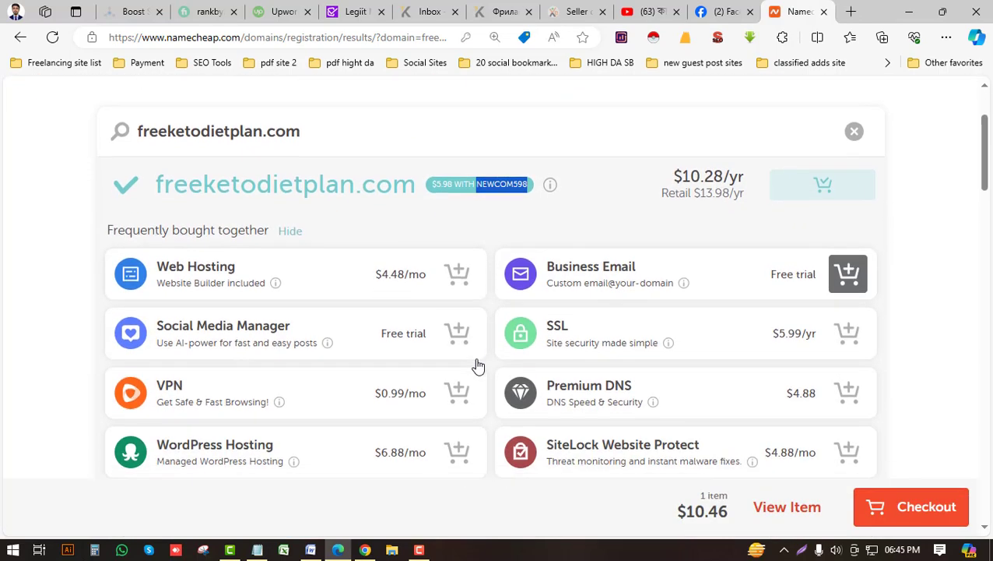
pyautogui.scroll(-2, 477, 366)
pyautogui.scroll(-2, 477, 366)
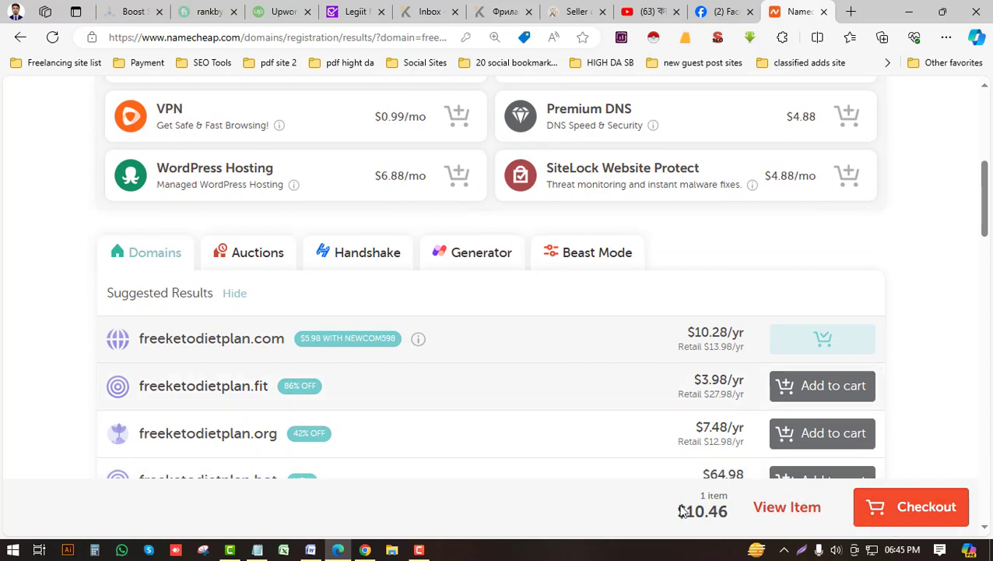
pyautogui.scroll(-1, 752, 492)
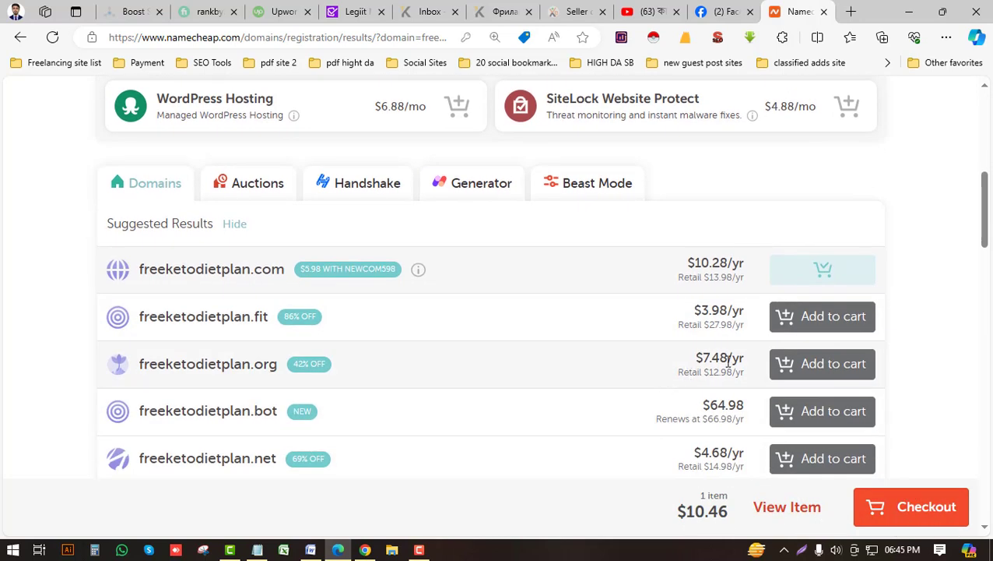
pyautogui.click(925, 516)
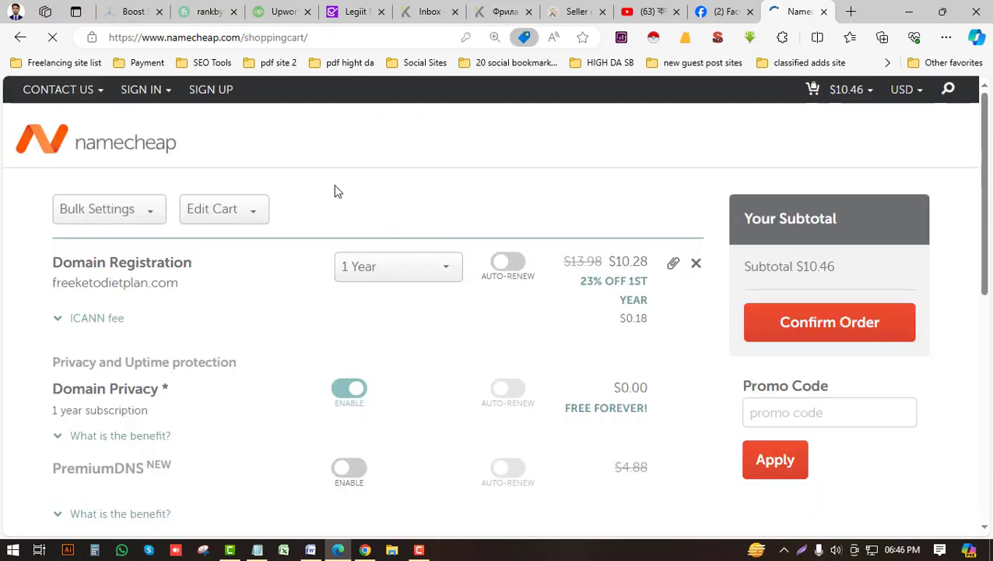
# - Sign in to the account with the prefilled credentials, dismissing the coupon offer, and reopen the shopping cart
pyautogui.click(172, 103)
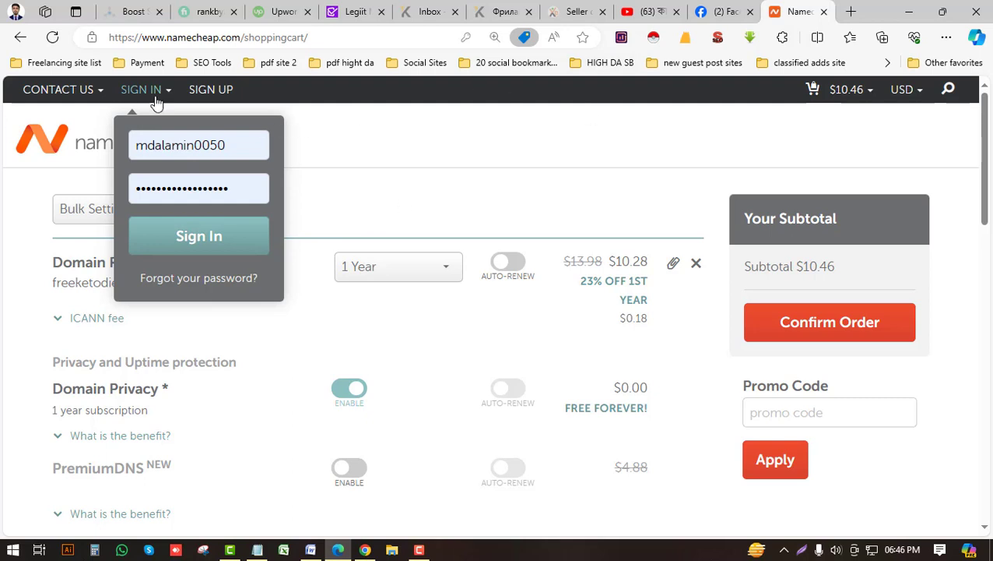
pyautogui.click(698, 66)
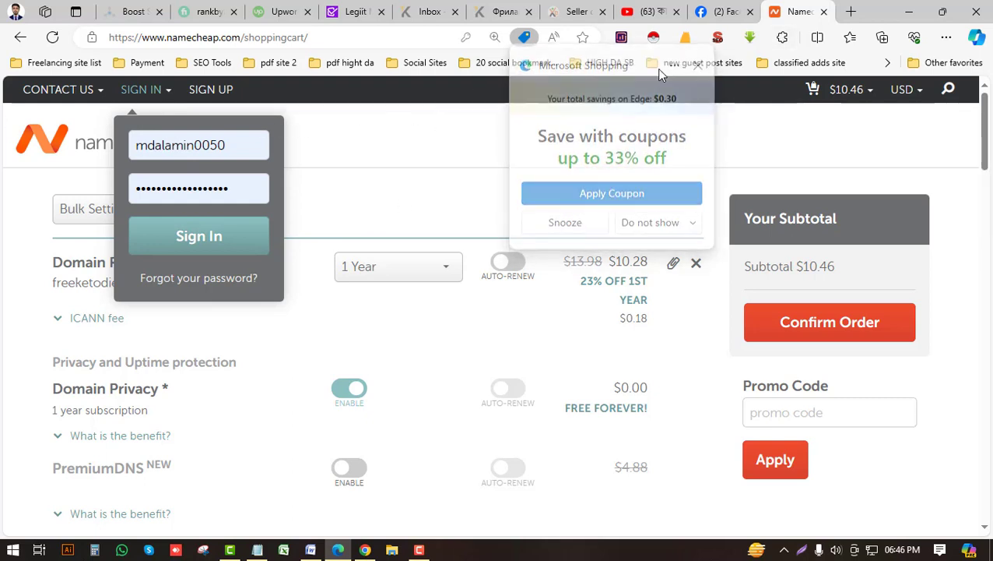
pyautogui.click(219, 240)
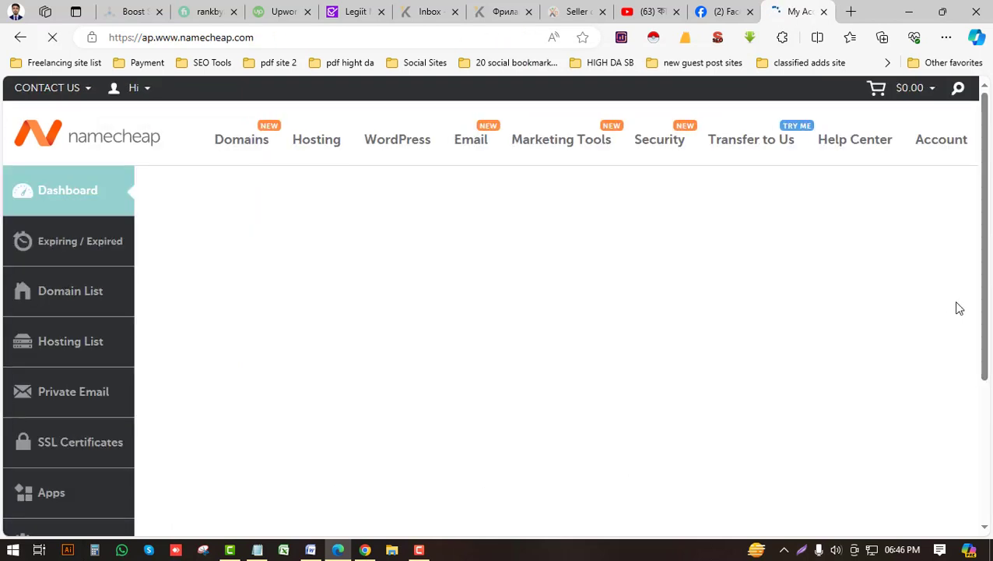
pyautogui.moveTo(919, 99)
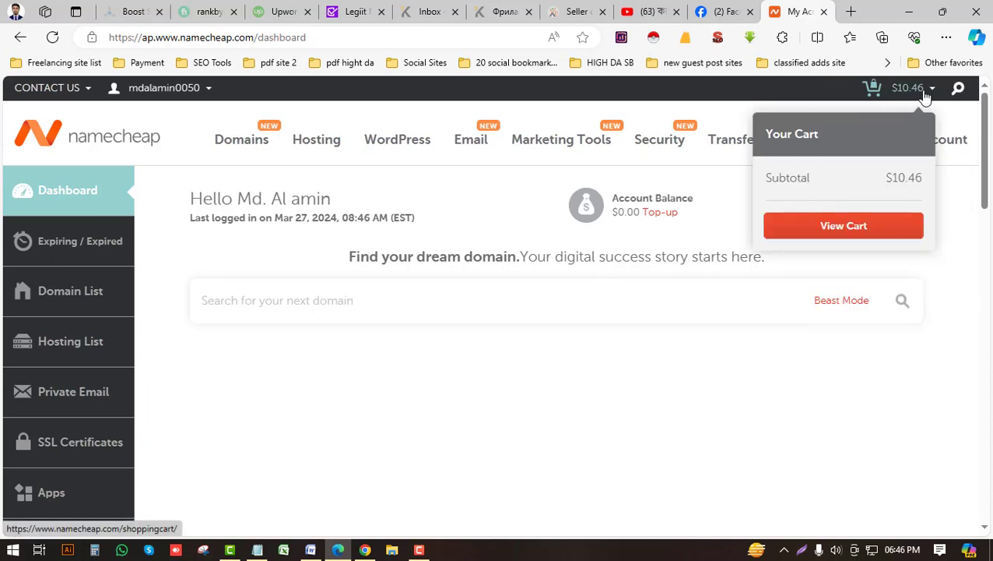
pyautogui.click(852, 225)
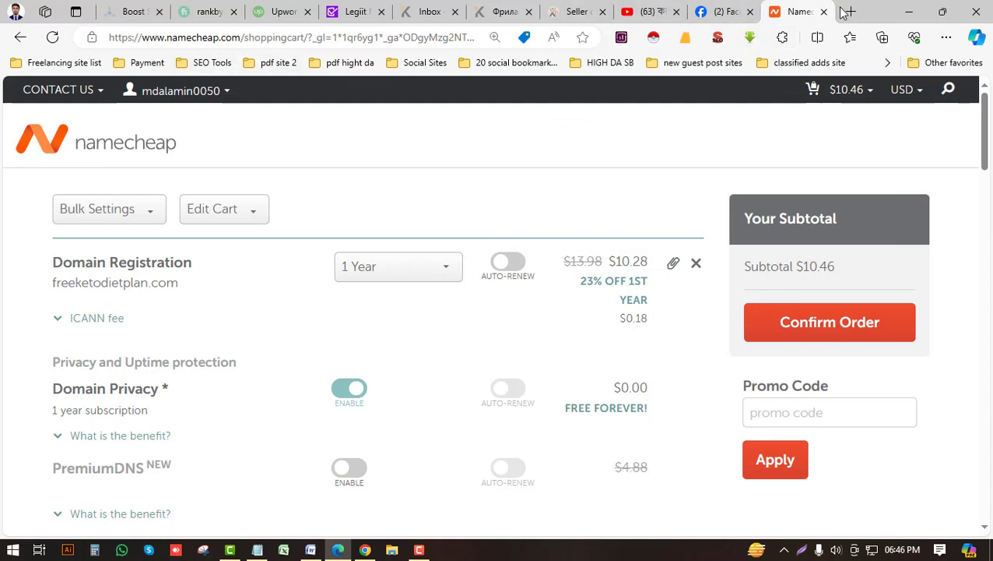
# - Apply the copied promo code NEWCOM598 to the cart and confirm the order
pyautogui.moveTo(845, 90)
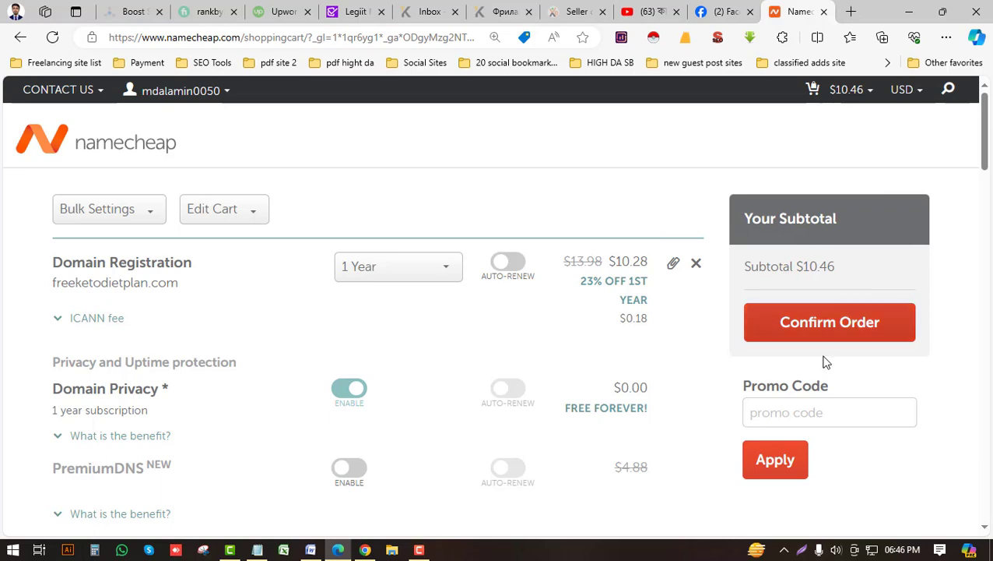
pyautogui.click(810, 413)
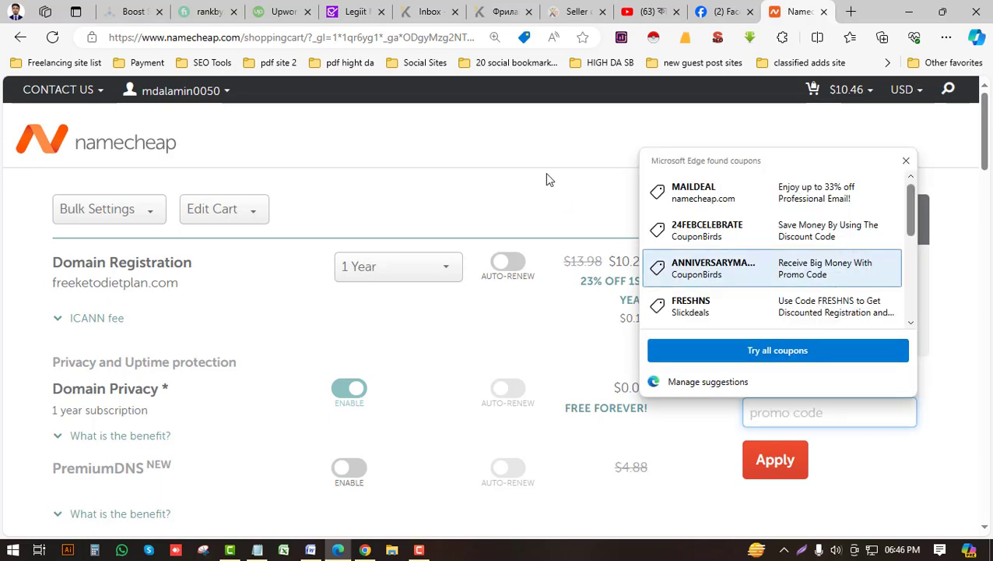
pyautogui.click(547, 178)
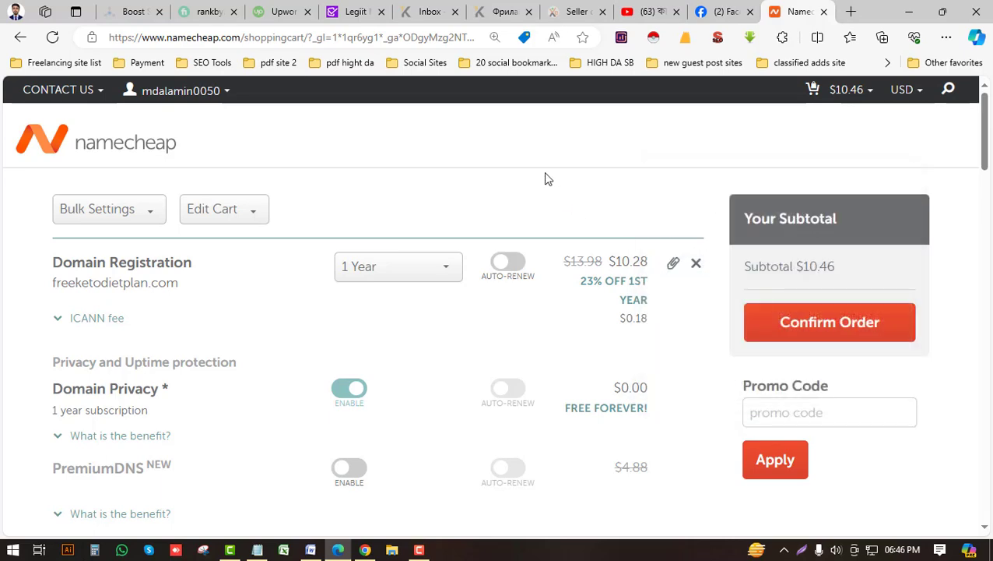
pyautogui.click(801, 413)
pyautogui.hotkey('ctrl', 'v')
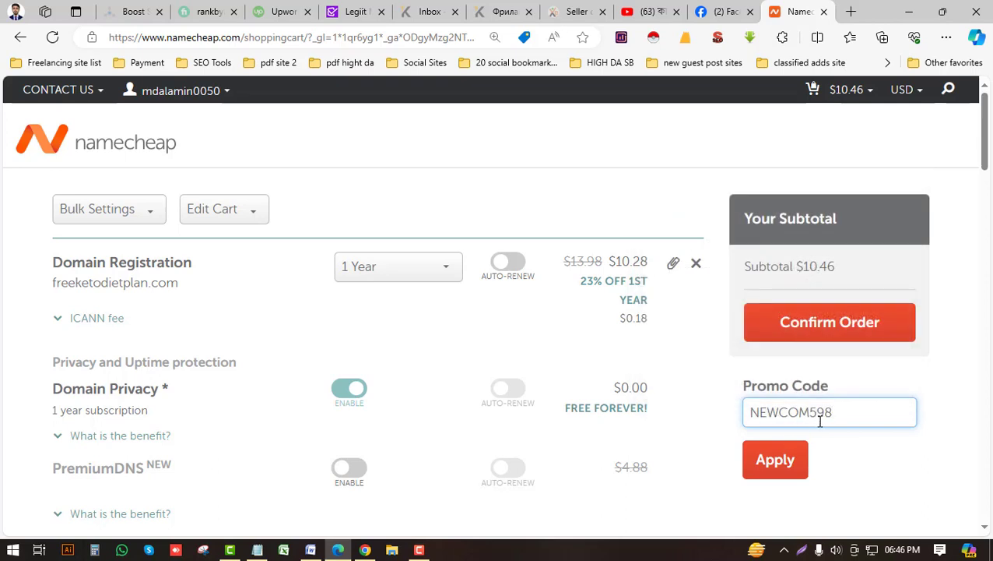
pyautogui.click(791, 470)
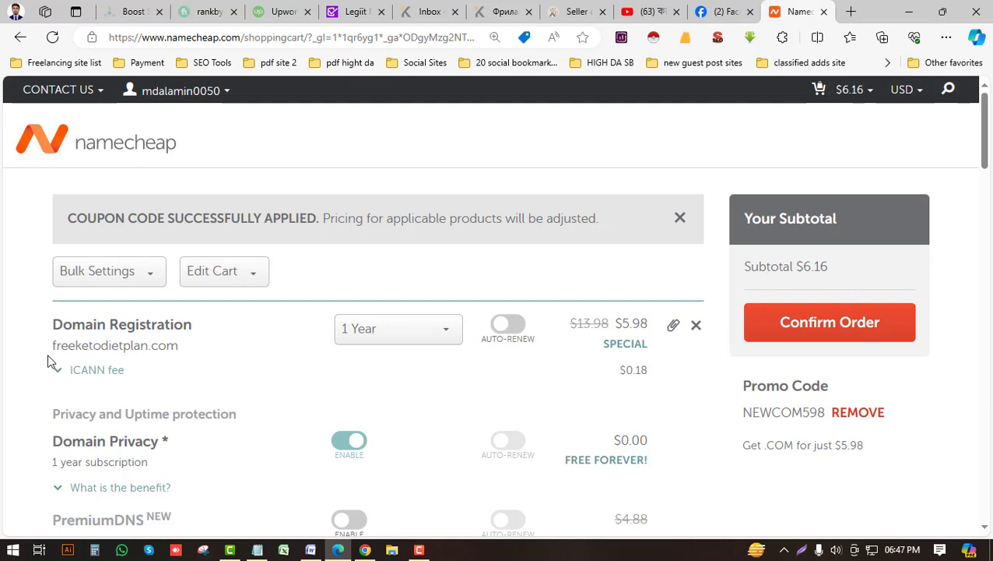
pyautogui.click(884, 312)
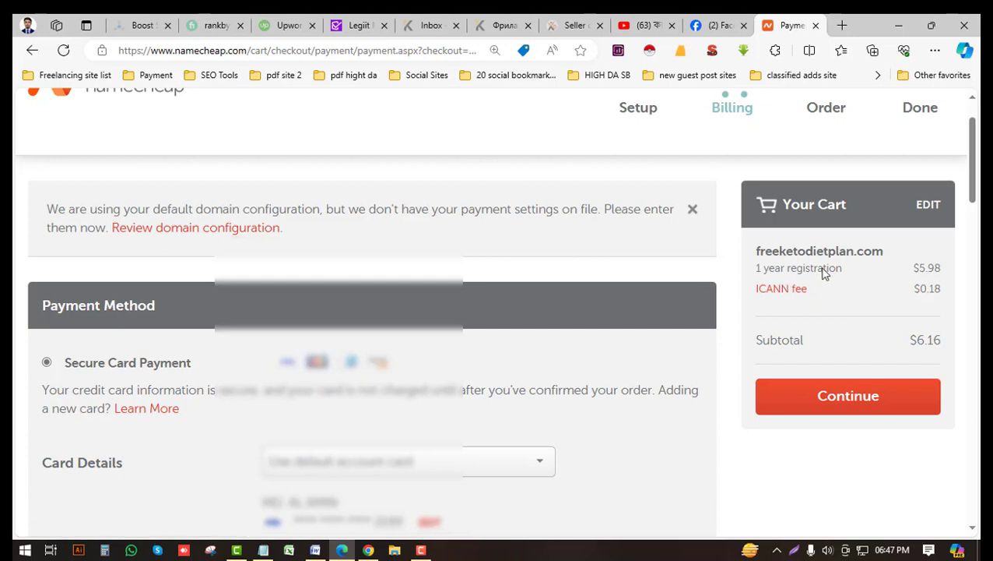
# - Examine the registration price and ICANN fee in the cart summary and the available payment methods on the billing page
pyautogui.doubleClick(927, 269)
pyautogui.click(934, 271)
pyautogui.moveTo(928, 289); pyautogui.dragTo(942, 289)
pyautogui.scroll(-2, 521, 421)
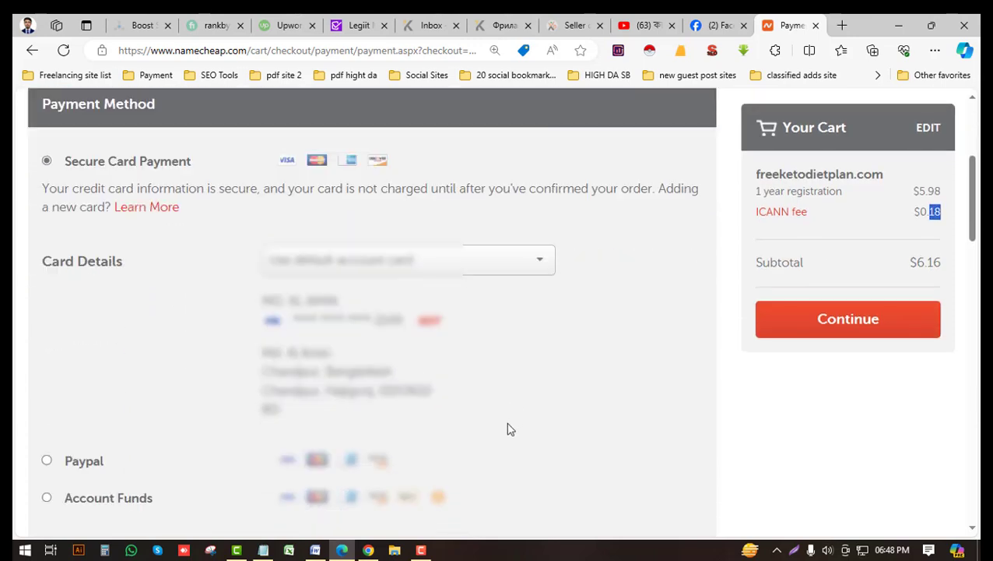
pyautogui.scroll(3, 825, 353)
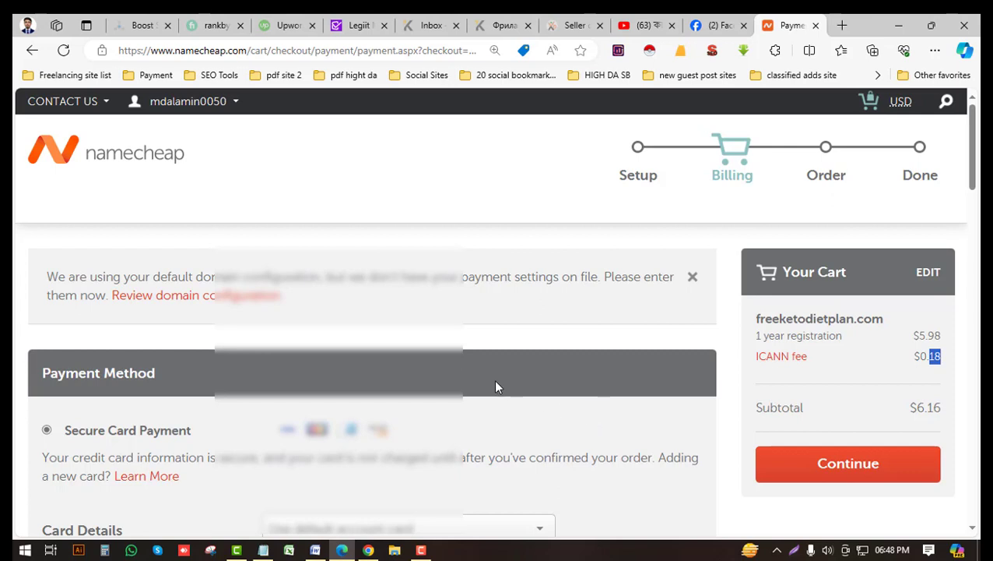
pyautogui.click(854, 354)
pyautogui.scroll(-2, 688, 305)
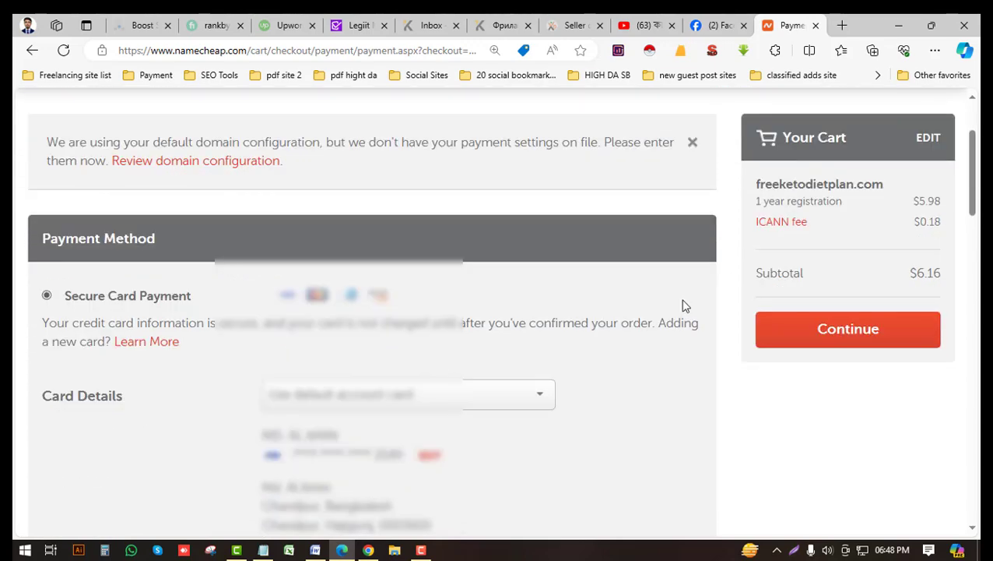
pyautogui.scroll(2, 685, 305)
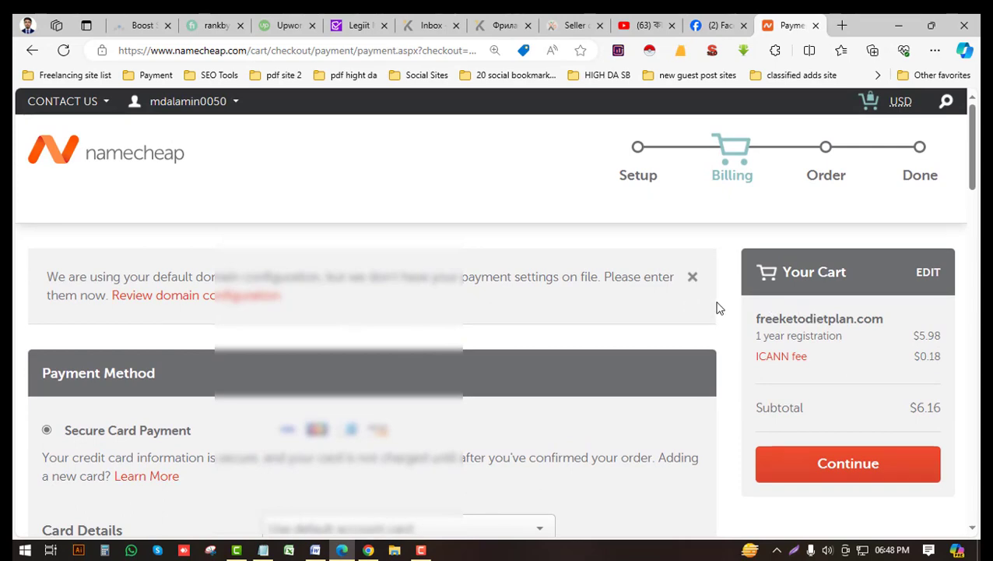
pyautogui.scroll(-3, 926, 439)
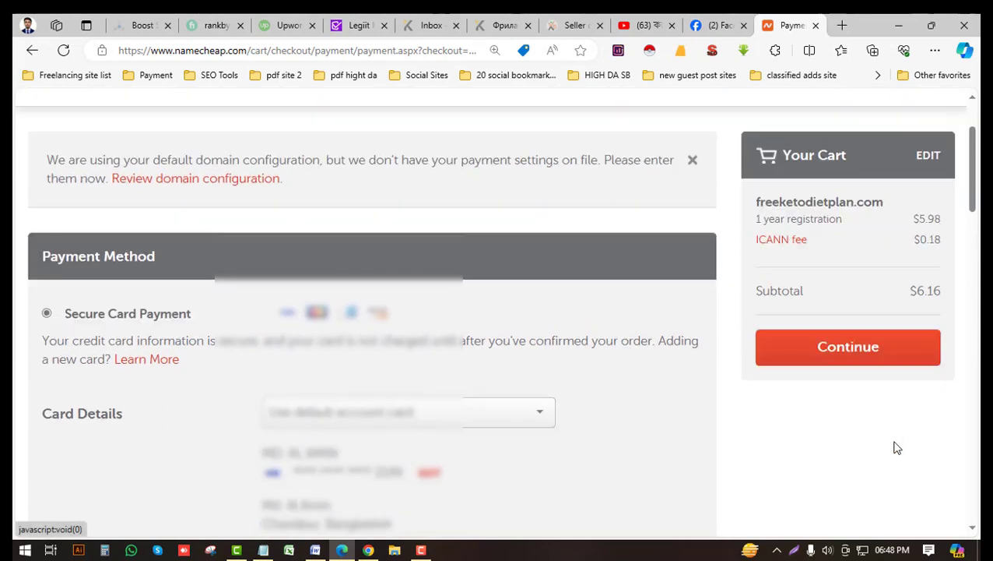
pyautogui.scroll(2, 636, 219)
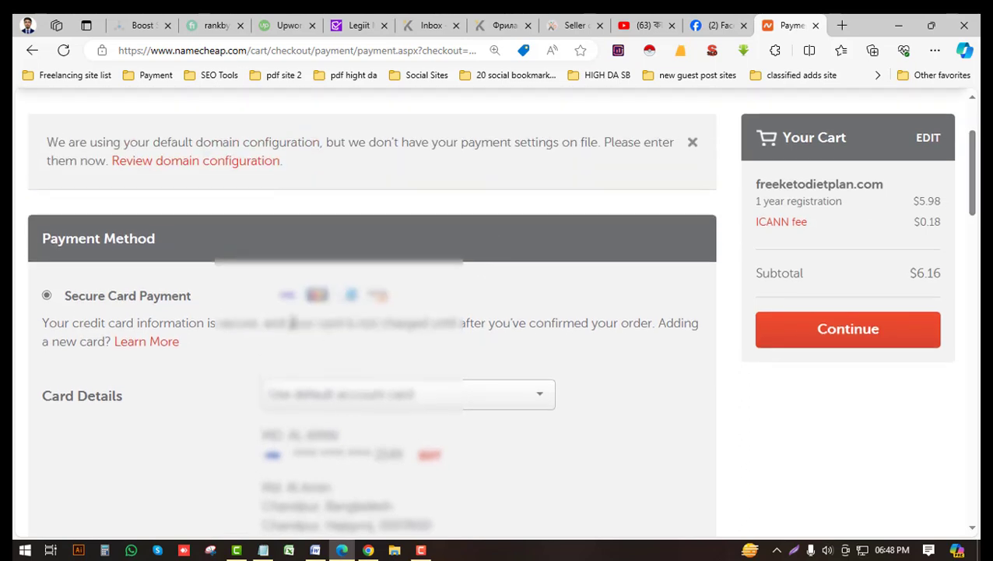
pyautogui.scroll(-3, 293, 322)
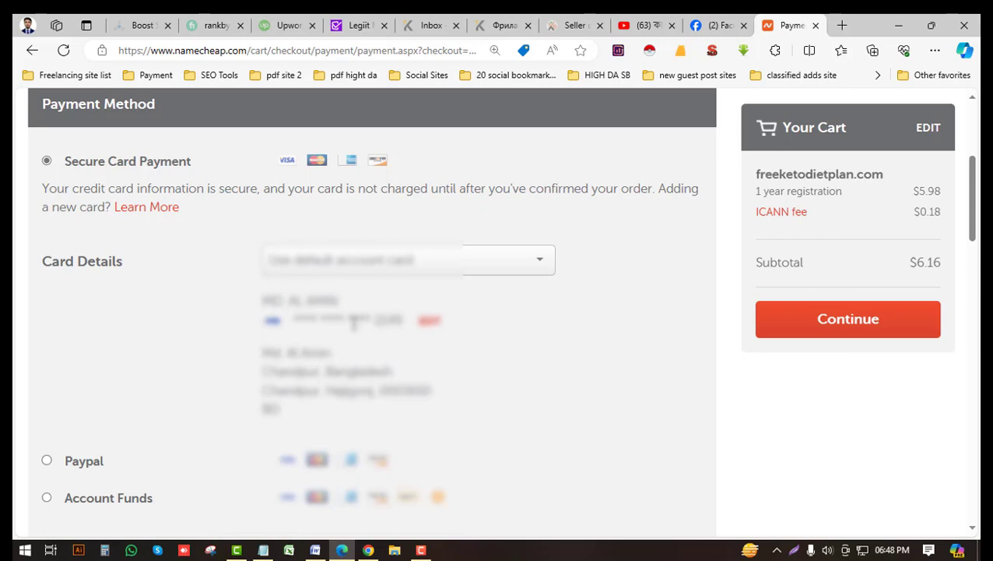
# - Search the web for "dbbl travel card" in a new browser tab and show the image results
pyautogui.click(844, 26)
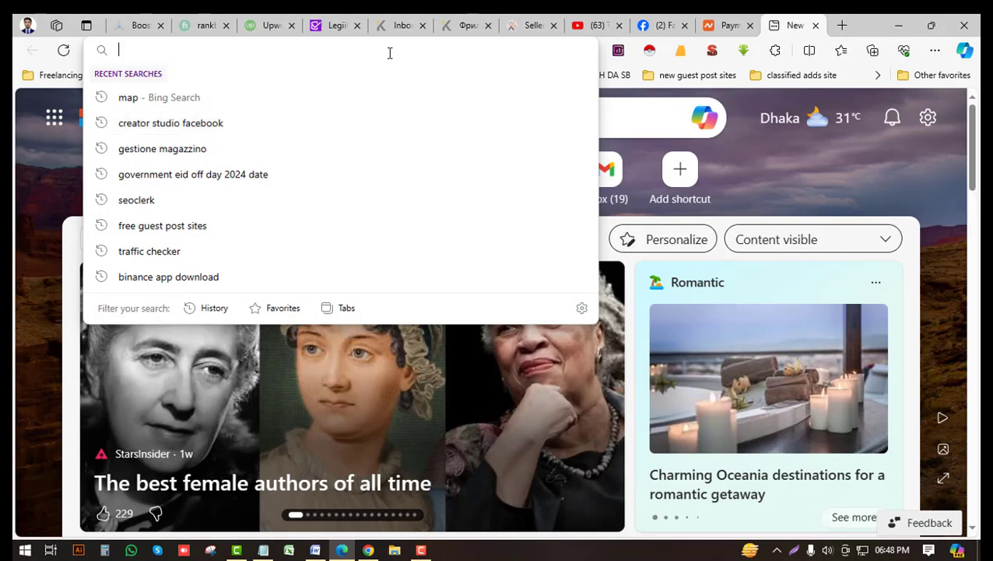
pyautogui.write('dbb')
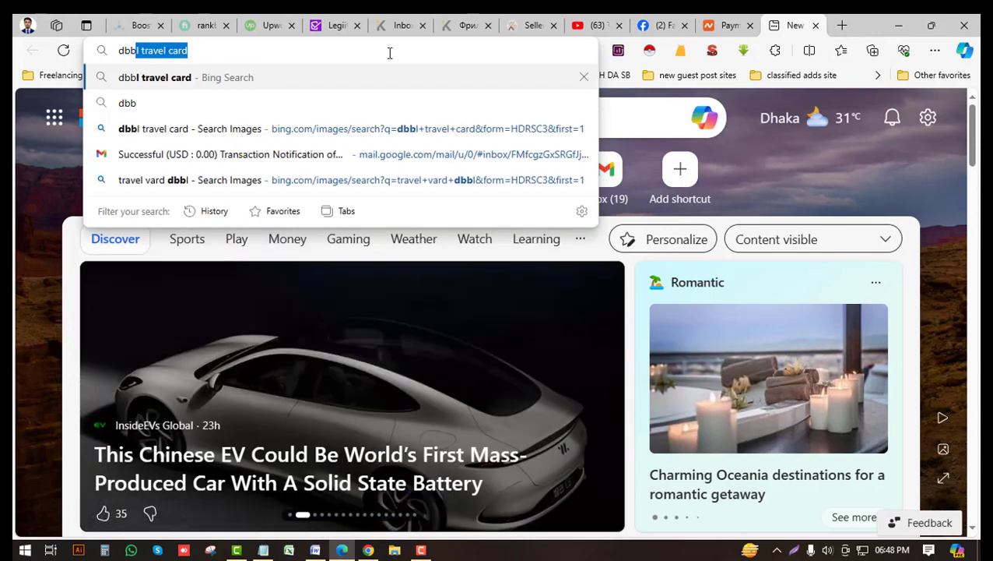
pyautogui.write('l tra')
pyautogui.press('Return')
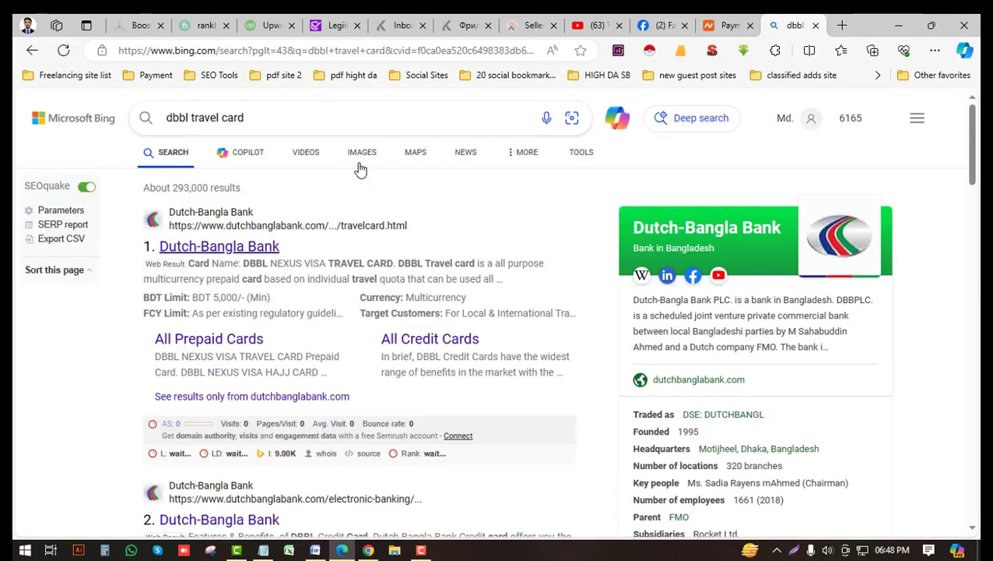
pyautogui.click(358, 158)
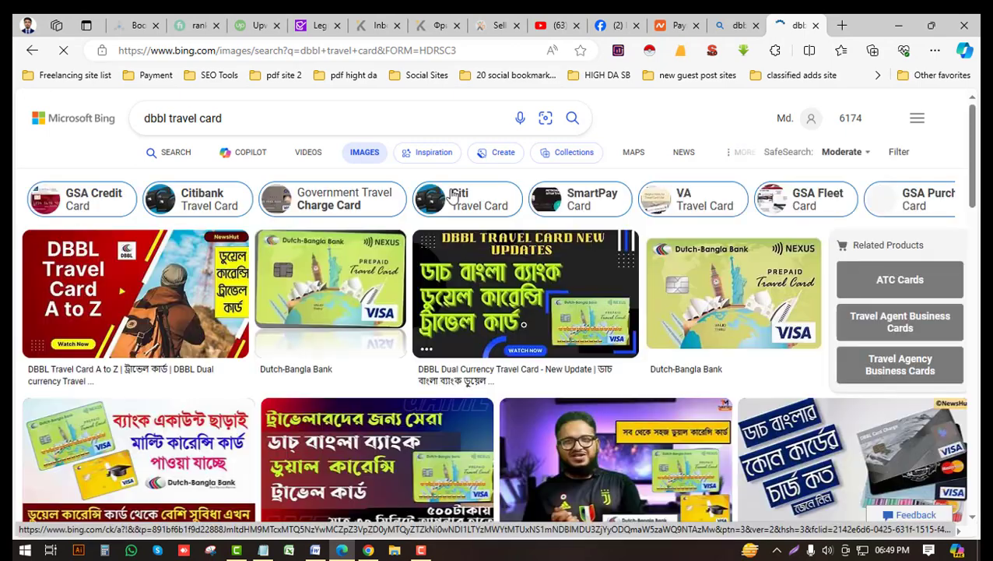
# - View the enlarged Dutch-Bangla Bank prepaid travel card picture, close it, and return to the Namecheap payment page
pyautogui.click(342, 274)
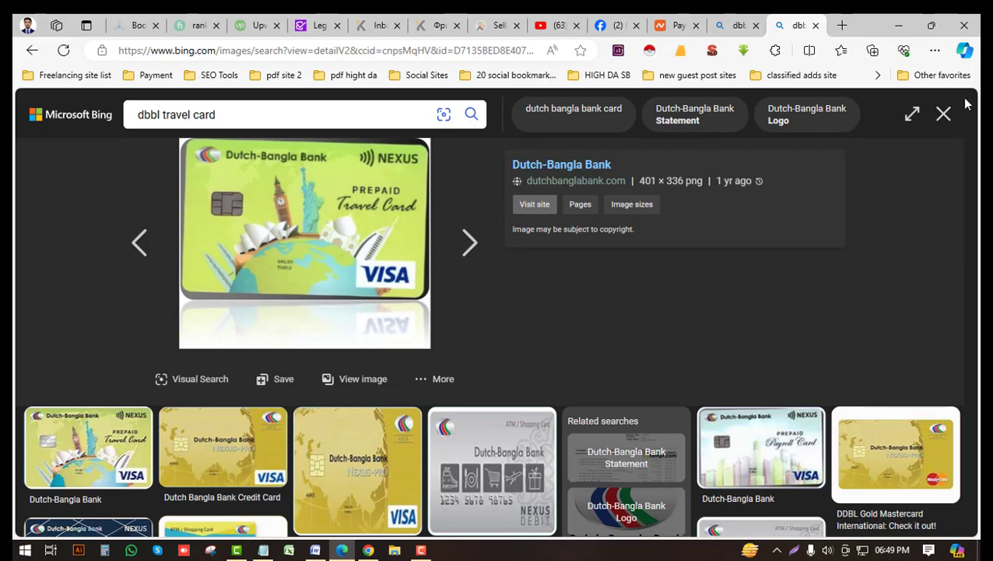
pyautogui.click(943, 114)
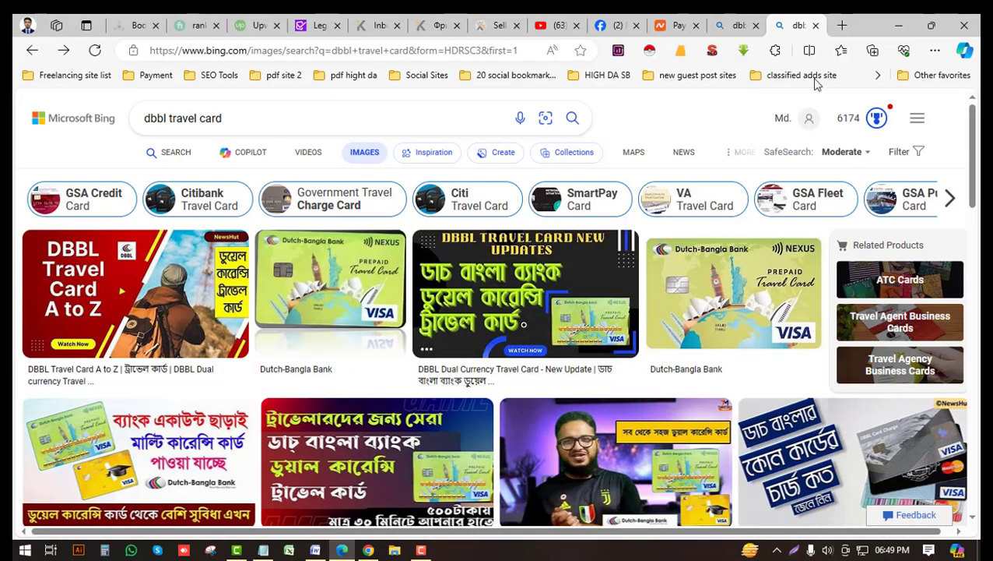
pyautogui.click(667, 26)
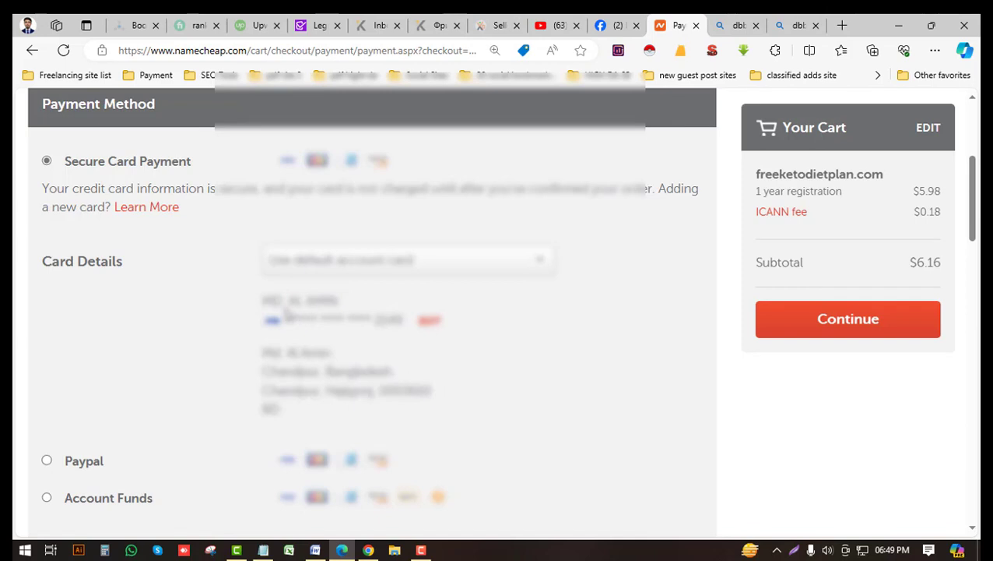
# - Examine the saved card details, the PayPal and Account Funds options, and the billing address for the receipt
pyautogui.scroll(-1, 282, 312)
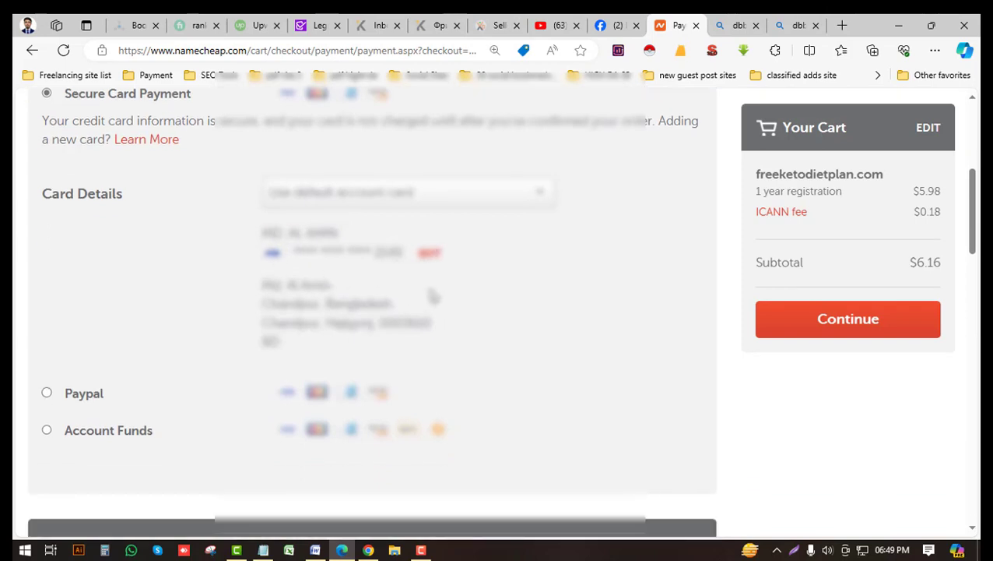
pyautogui.scroll(-3, 433, 295)
pyautogui.scroll(1, 434, 301)
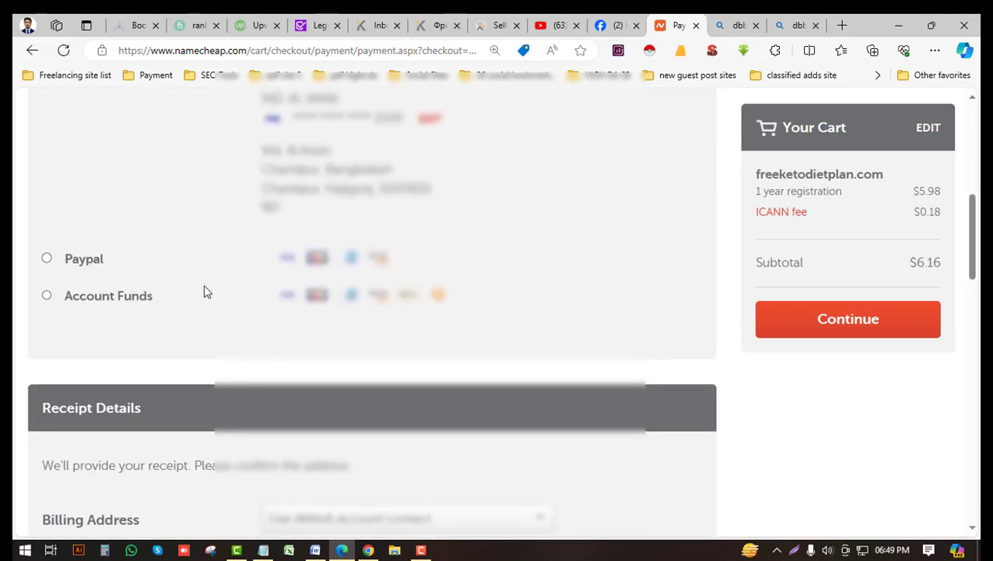
pyautogui.scroll(3, 207, 290)
pyautogui.scroll(-2, 767, 319)
pyautogui.scroll(-4, 767, 319)
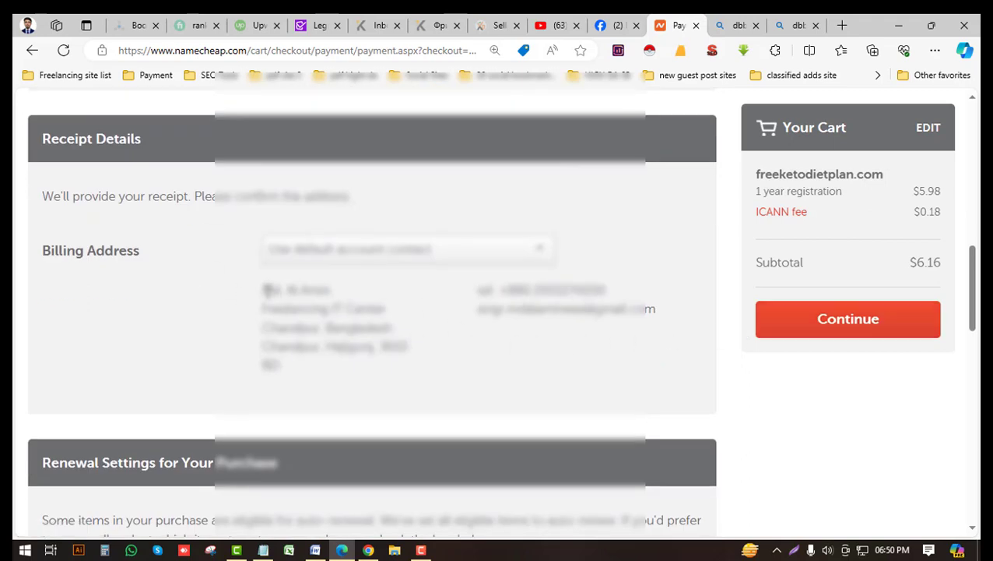
pyautogui.moveTo(266, 290); pyautogui.dragTo(385, 364)
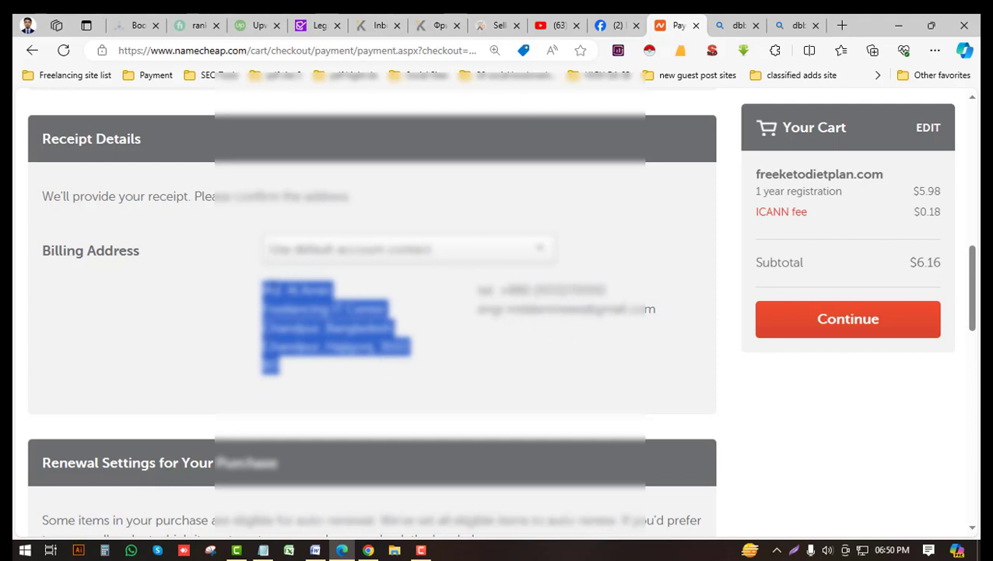
# - Check the renewal settings, leaving automatic renewal and saving of the configuration unselected, and continue to the order review
pyautogui.scroll(-6, 237, 301)
pyautogui.scroll(-2, 243, 300)
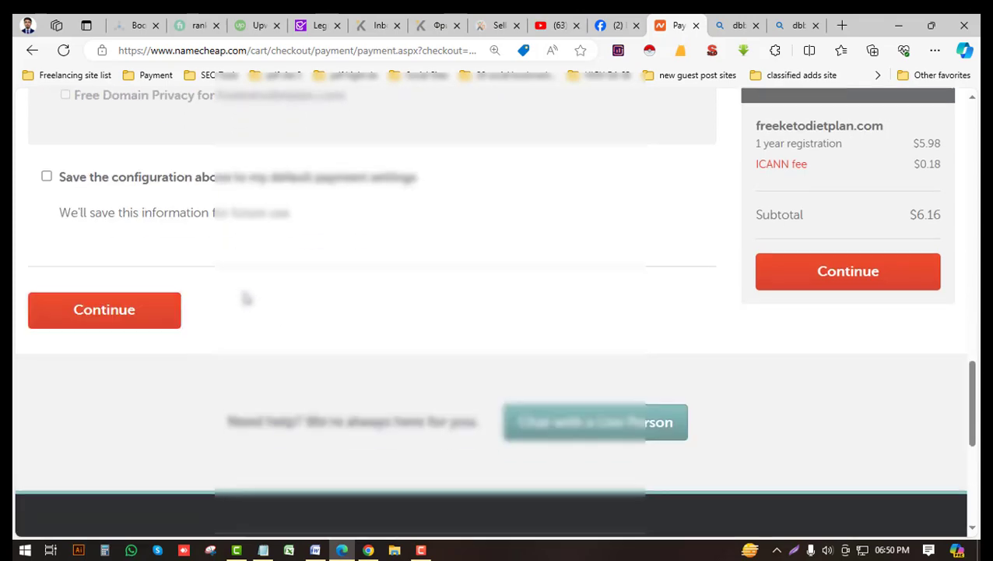
pyautogui.scroll(4, 721, 306)
pyautogui.scroll(-5, 654, 344)
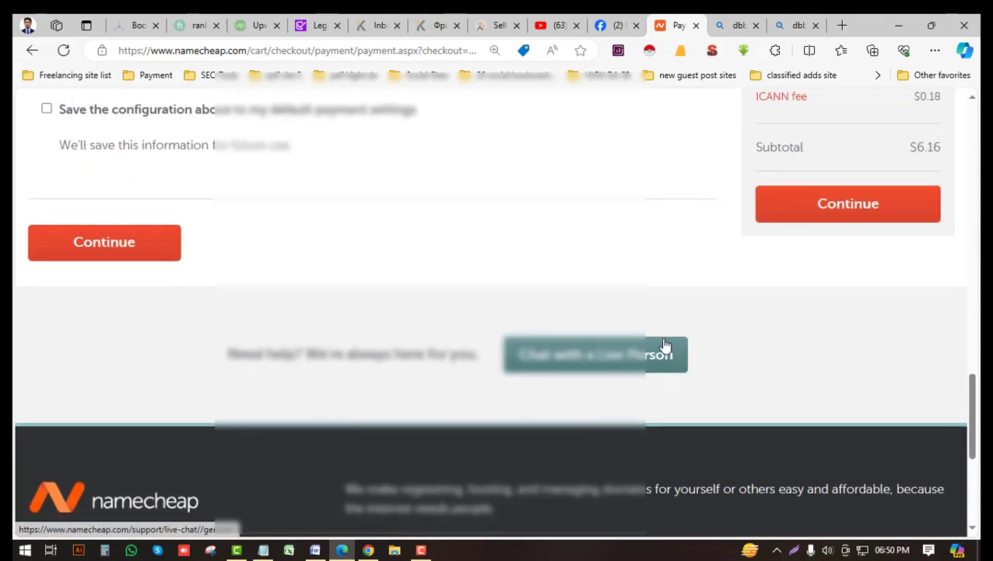
pyautogui.scroll(4, 665, 343)
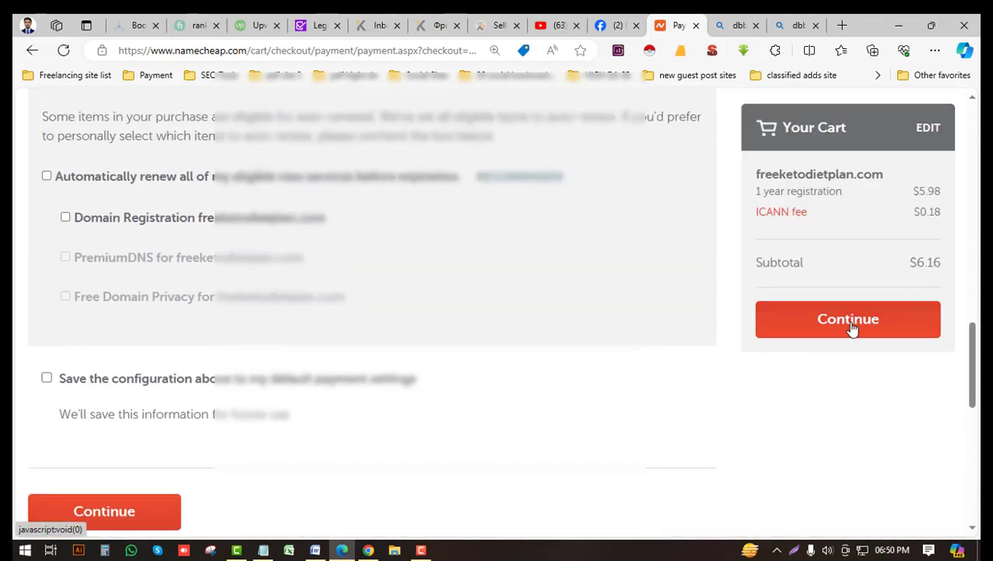
pyautogui.click(849, 328)
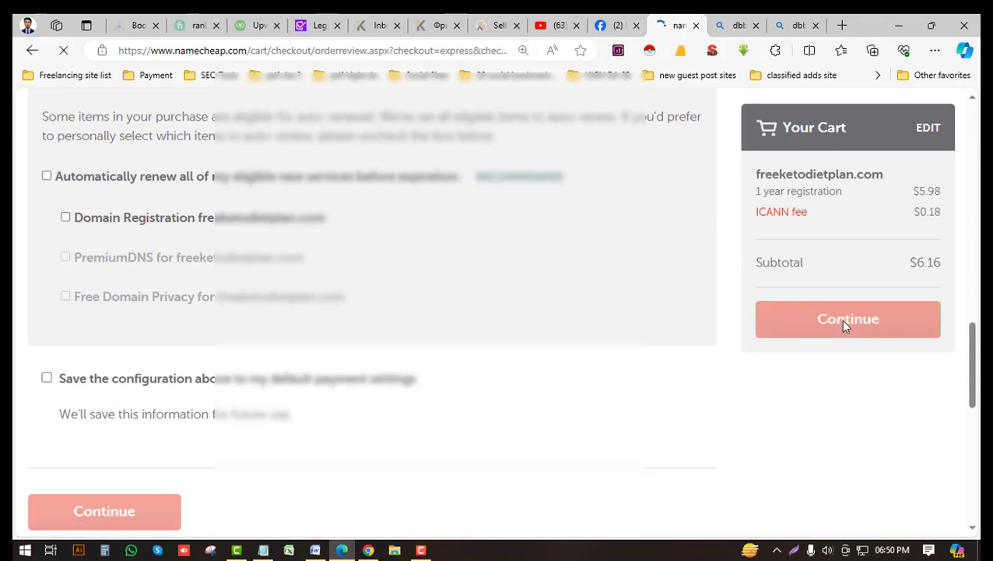
# - Examine the order review for freeketodietplan.com, including the original and discounted registration prices, ICANN fee, Free Domain Privacy and subtotal
pyautogui.scroll(-3, 611, 312)
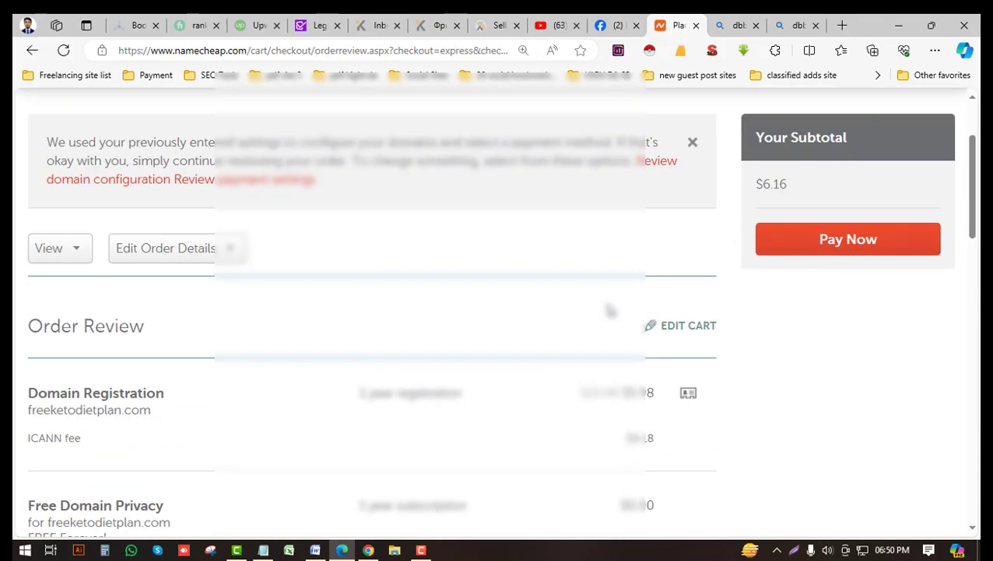
pyautogui.scroll(3, 611, 311)
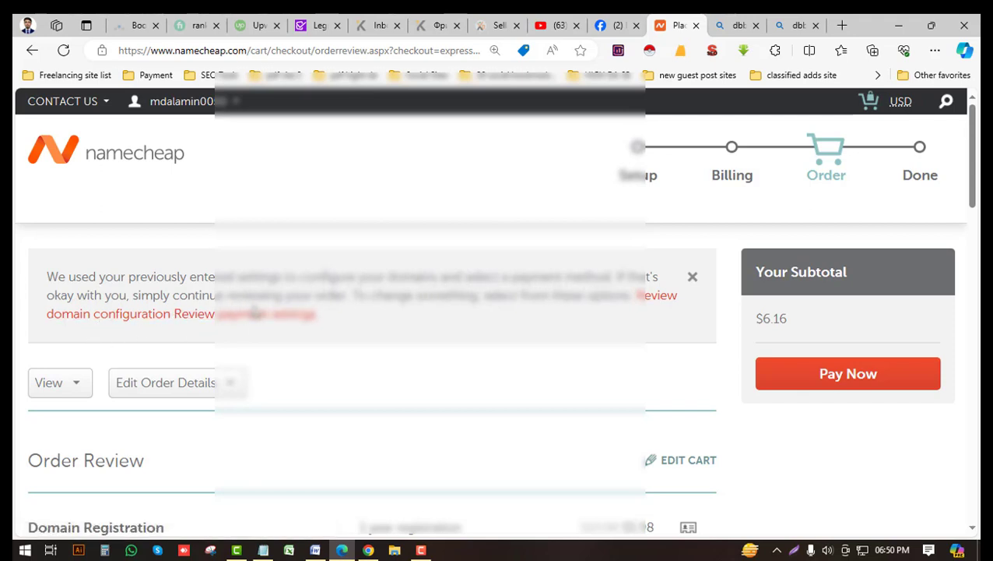
pyautogui.scroll(-1, 687, 355)
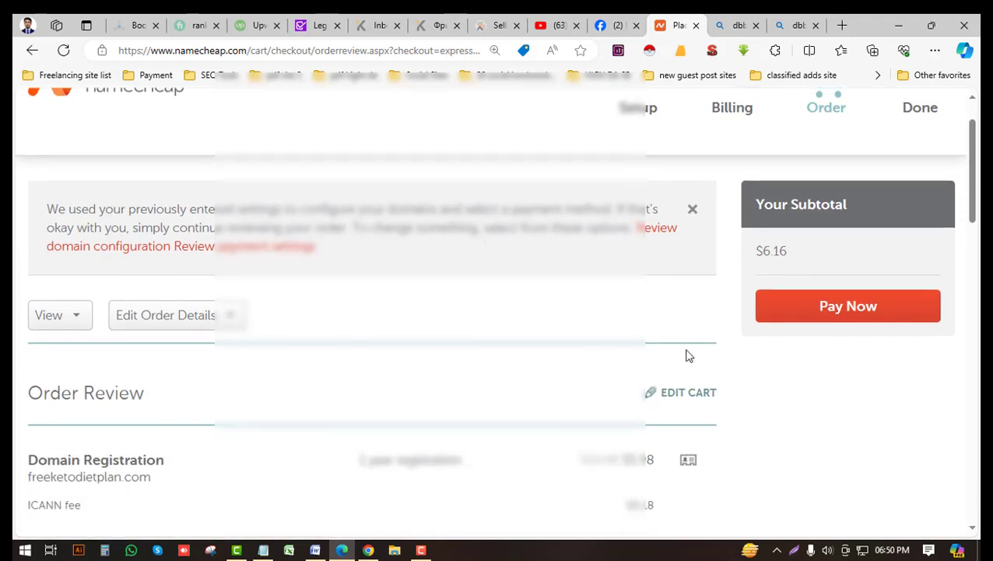
pyautogui.scroll(-3, 661, 357)
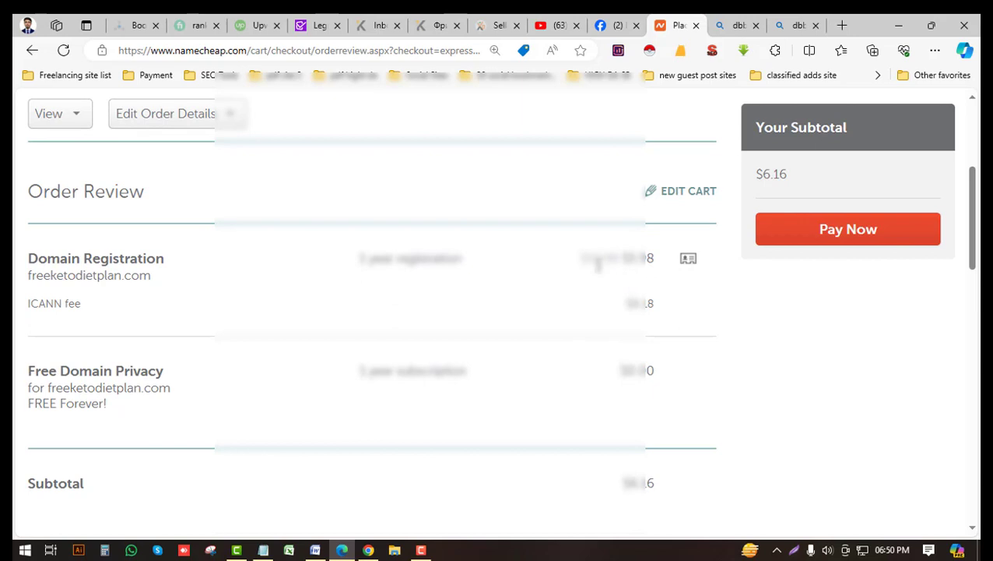
pyautogui.moveTo(587, 260); pyautogui.dragTo(625, 258)
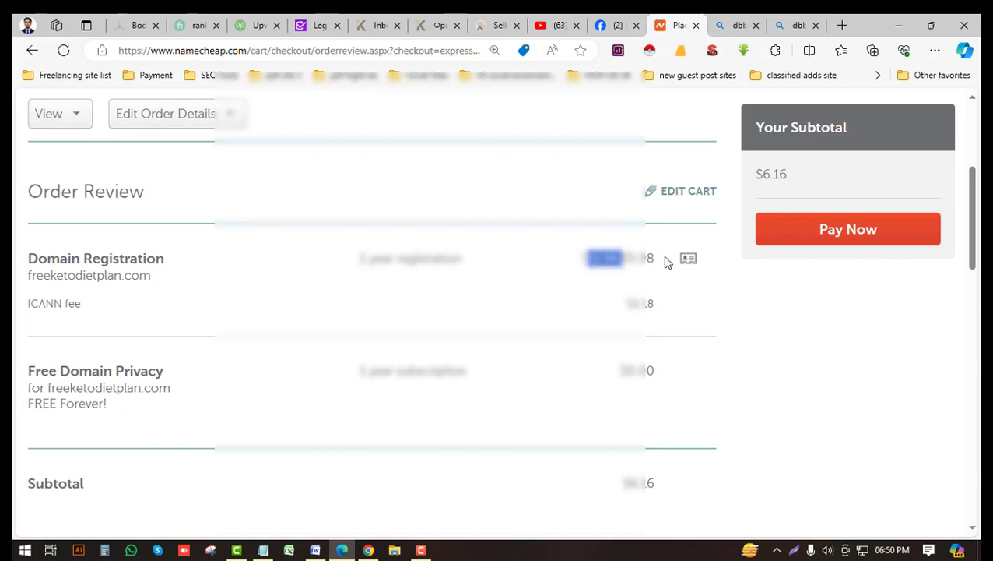
pyautogui.click(234, 273)
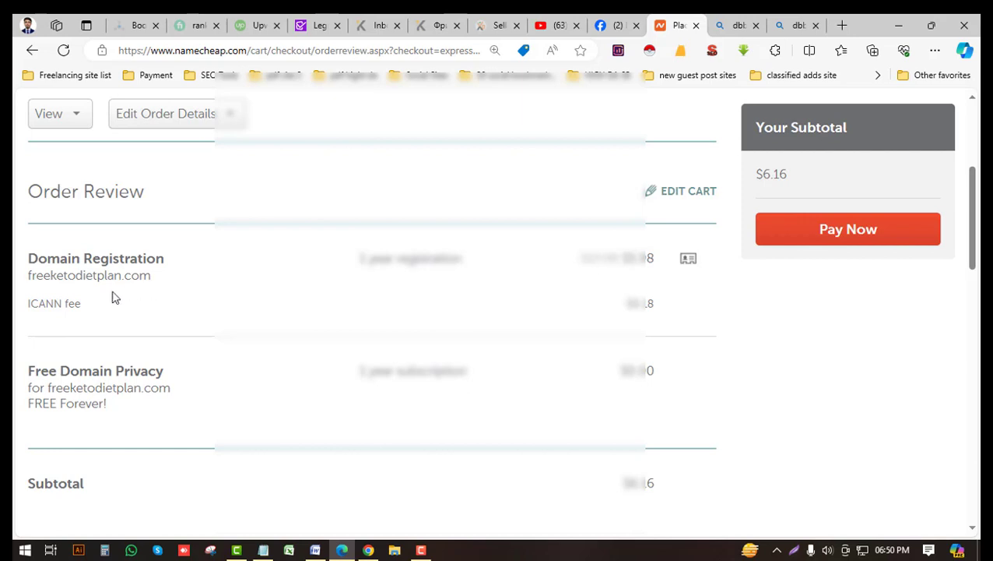
pyautogui.scroll(-1, 262, 290)
pyautogui.scroll(-1, 290, 273)
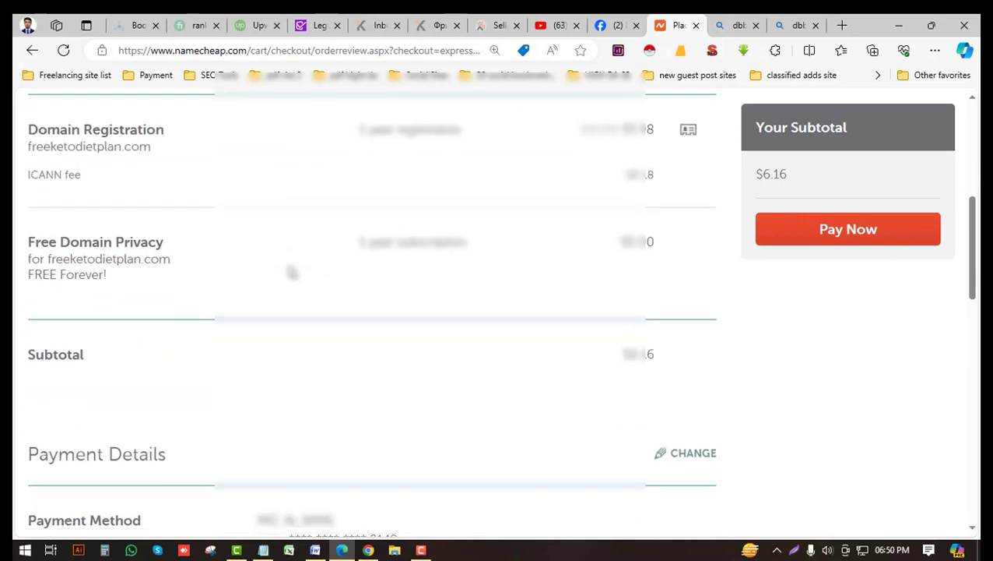
pyautogui.scroll(1, 195, 269)
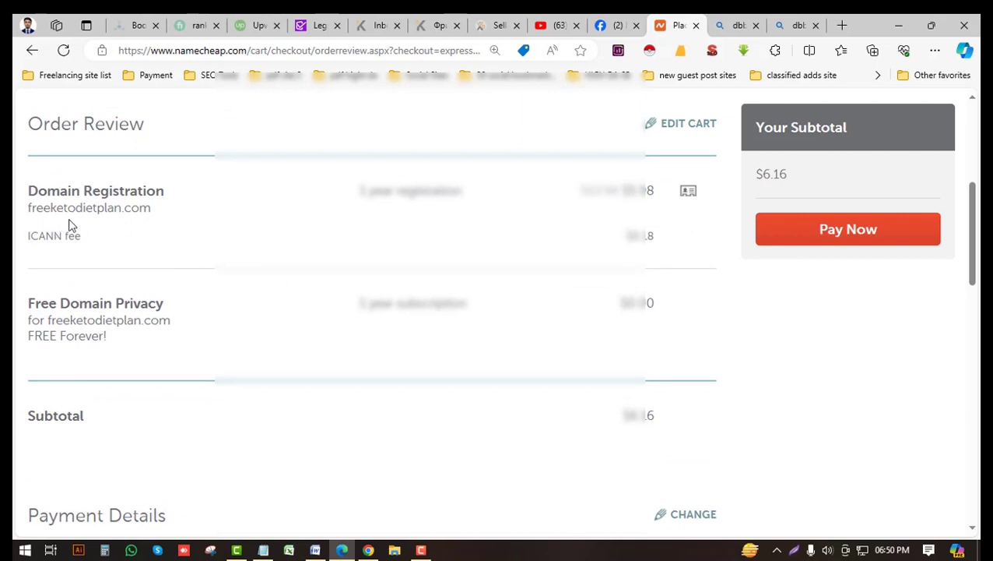
pyautogui.scroll(-1, 303, 260)
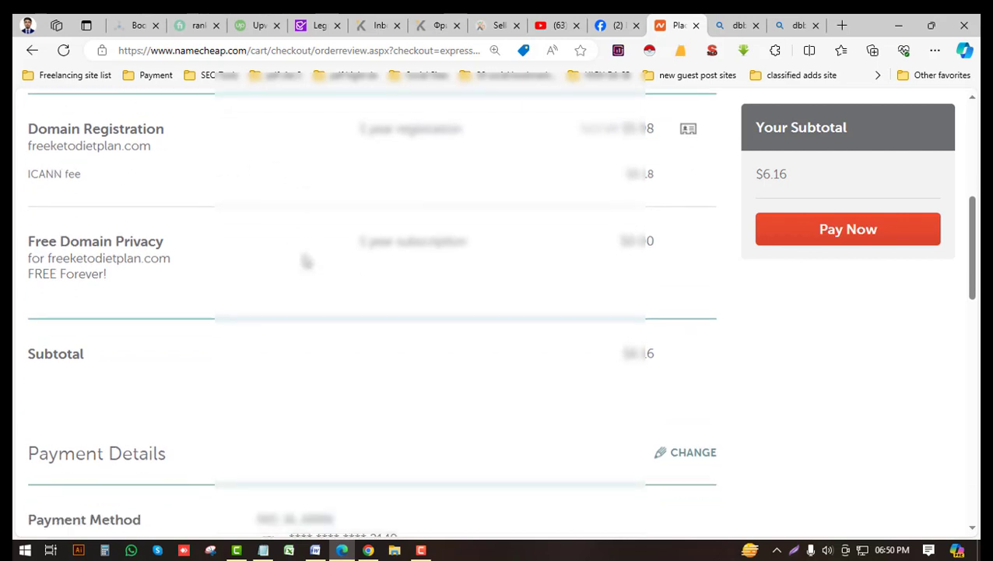
pyautogui.scroll(-2, 304, 261)
pyautogui.scroll(2, 308, 260)
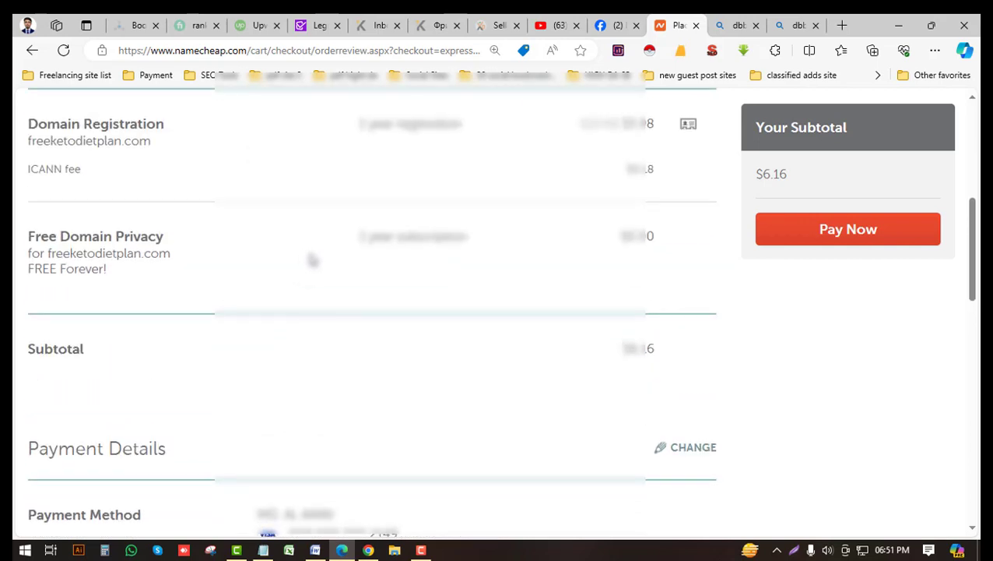
# - Check the payment method, renewal settings and receipt contact, and pay for the freeketodietplan.com order
pyautogui.scroll(-4, 545, 261)
pyautogui.scroll(-1, 537, 265)
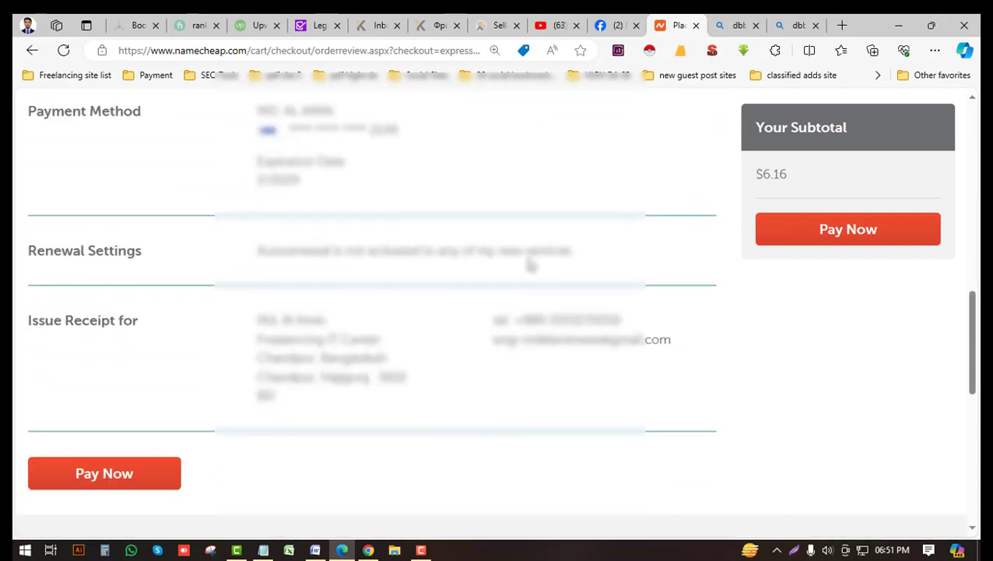
pyautogui.scroll(1, 522, 269)
pyautogui.scroll(-2, 520, 268)
pyautogui.scroll(1, 520, 268)
pyautogui.scroll(-2, 520, 269)
pyautogui.scroll(10, 776, 255)
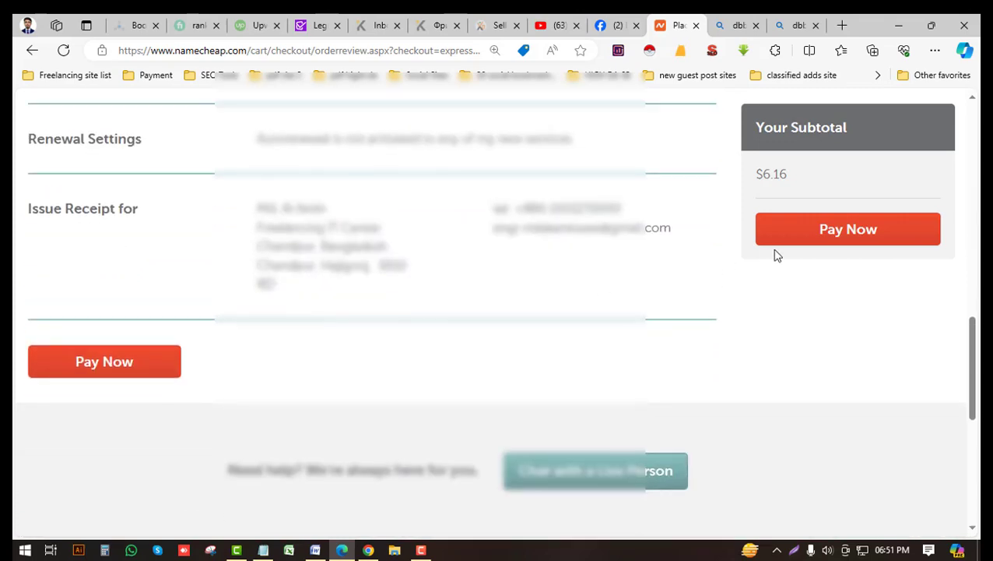
pyautogui.scroll(3, 741, 290)
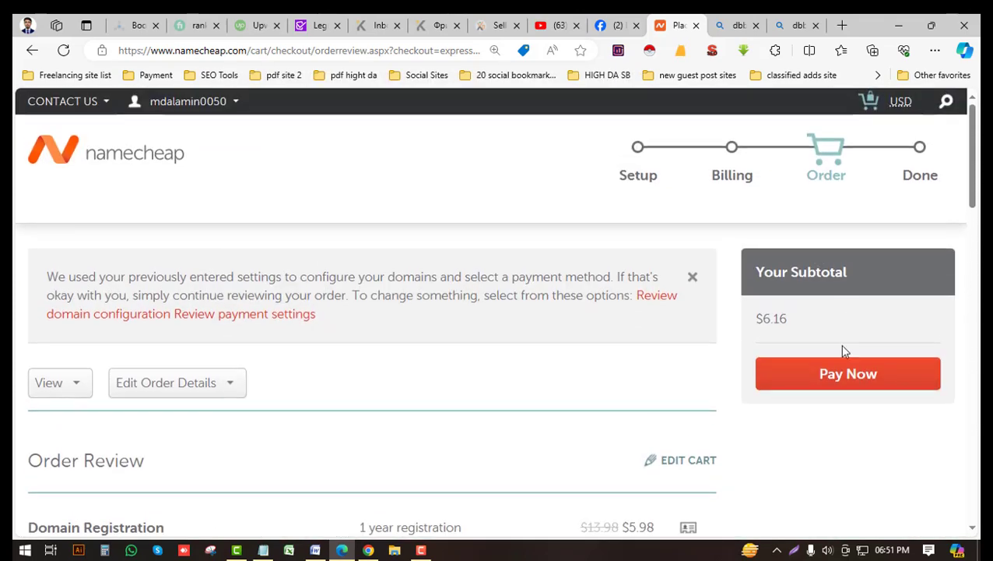
pyautogui.click(852, 386)
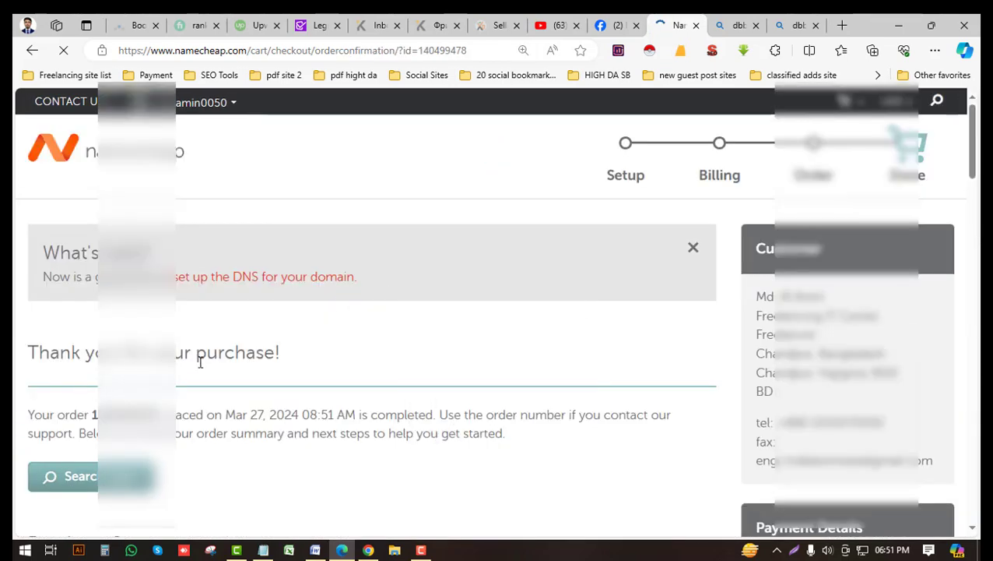
# - Look over the order confirmation, its purchase summary and charges, and the suggested next steps for the domain
pyautogui.scroll(-1, 275, 343)
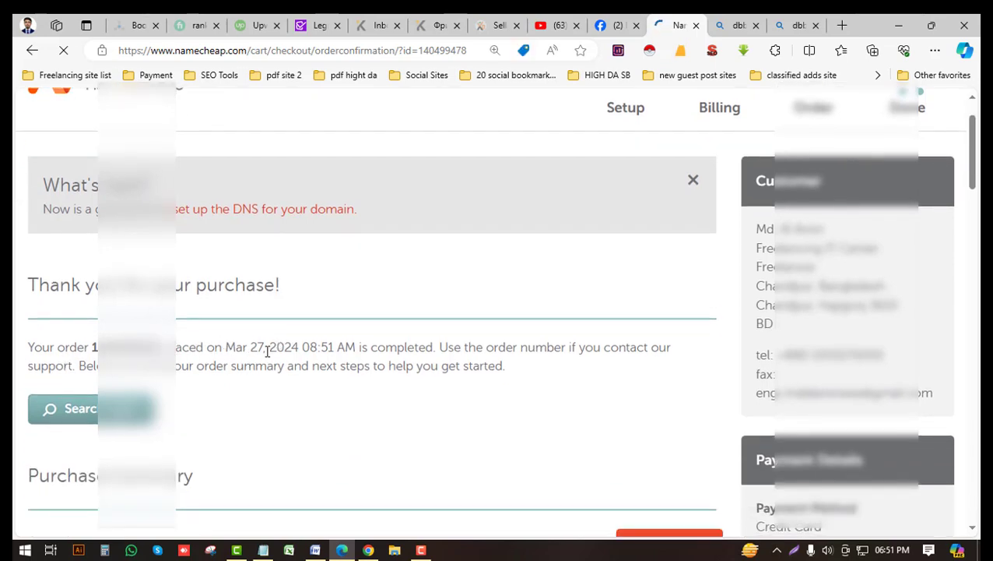
pyautogui.scroll(-3, 197, 382)
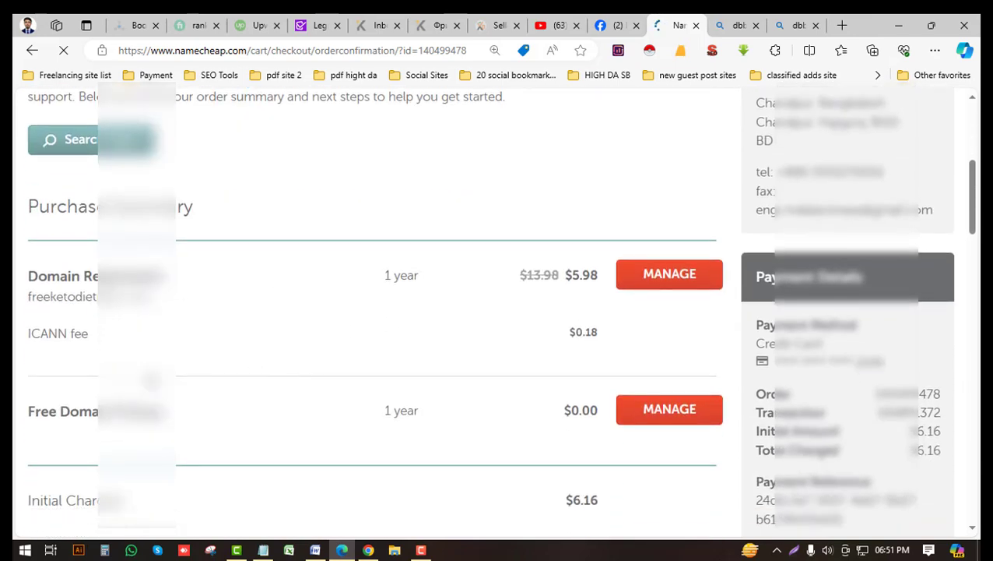
pyautogui.scroll(-2, 132, 401)
pyautogui.scroll(-1, 229, 398)
pyautogui.scroll(1, 299, 381)
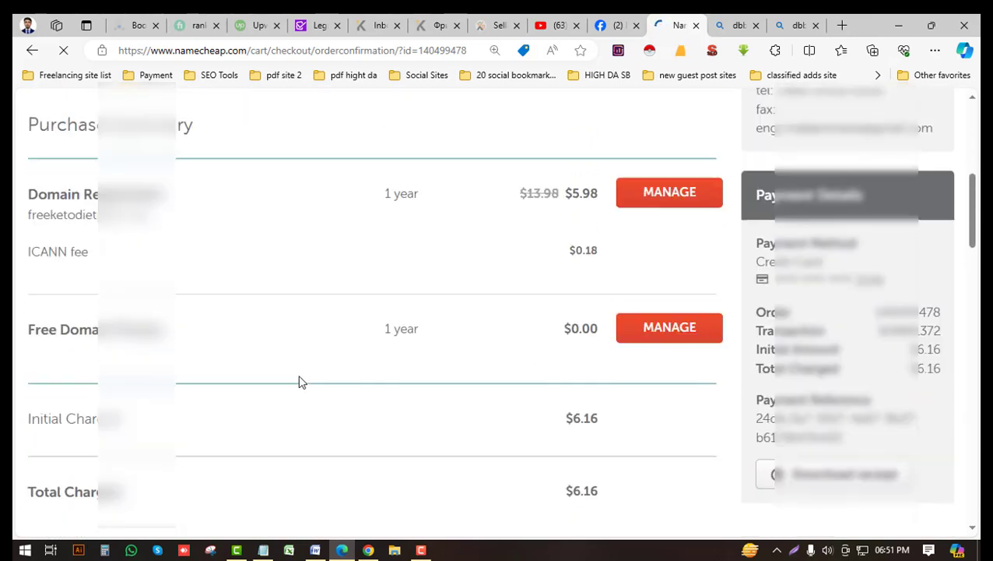
pyautogui.scroll(-2, 627, 297)
pyautogui.scroll(-6, 610, 298)
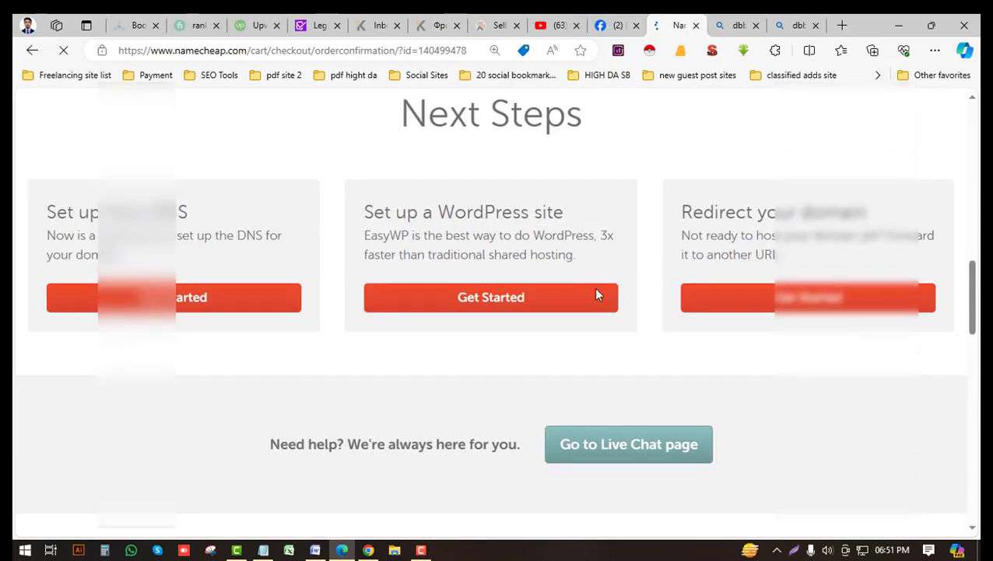
# - Download the receipt for the completed order from its payment details
pyautogui.scroll(5, 594, 291)
pyautogui.scroll(4, 607, 292)
pyautogui.scroll(-2, 623, 303)
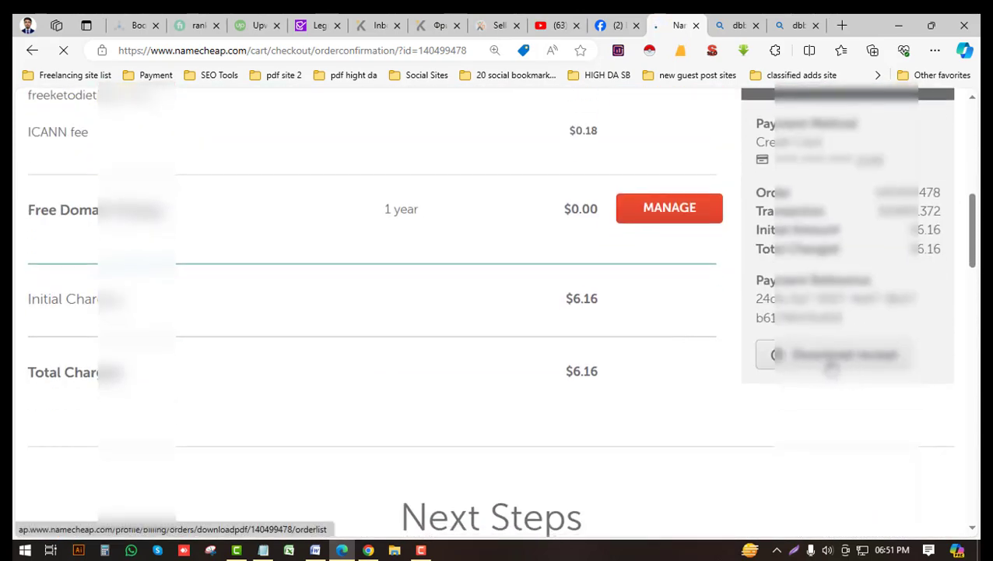
pyautogui.click(842, 362)
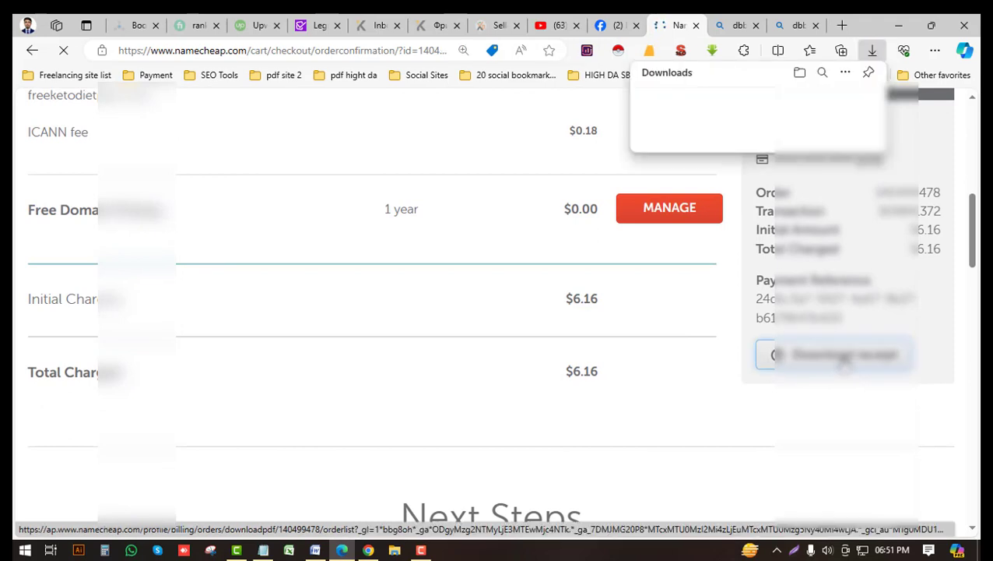
# - Open the downloaded receipt PDF and review its order details, payment information, itemized charges and additional transaction details
pyautogui.click(668, 111)
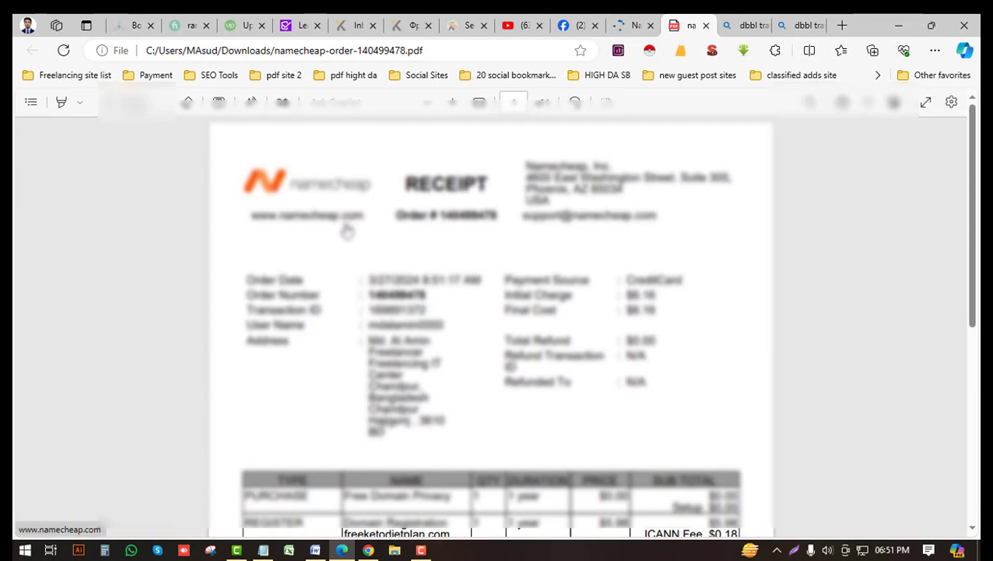
pyautogui.scroll(-3, 468, 323)
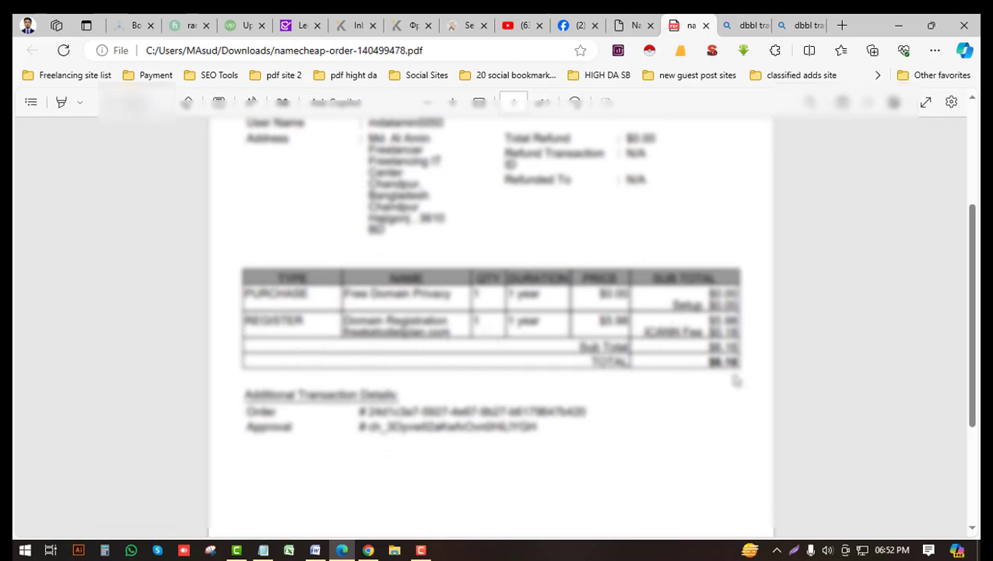
pyautogui.scroll(3, 675, 337)
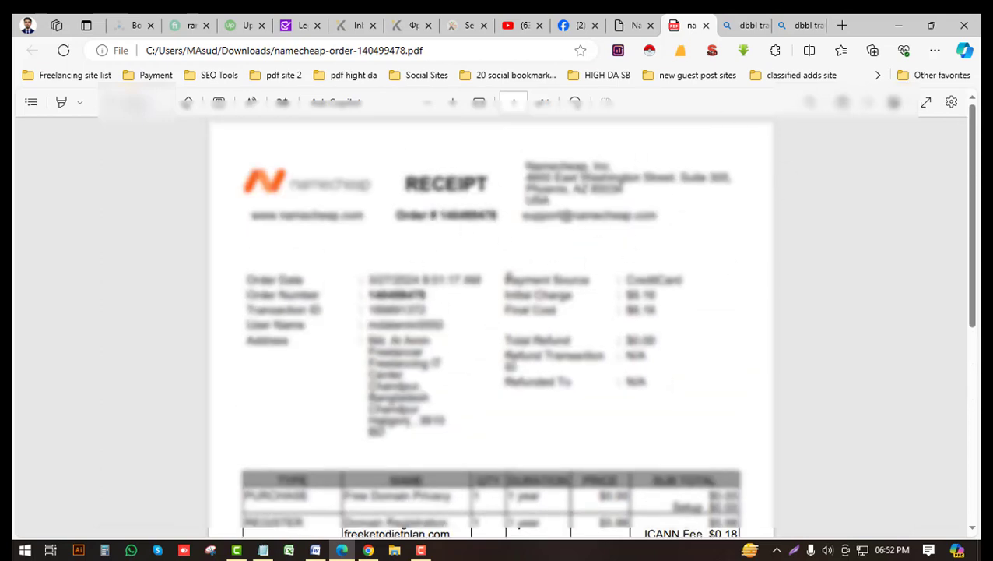
pyautogui.scroll(-6, 506, 282)
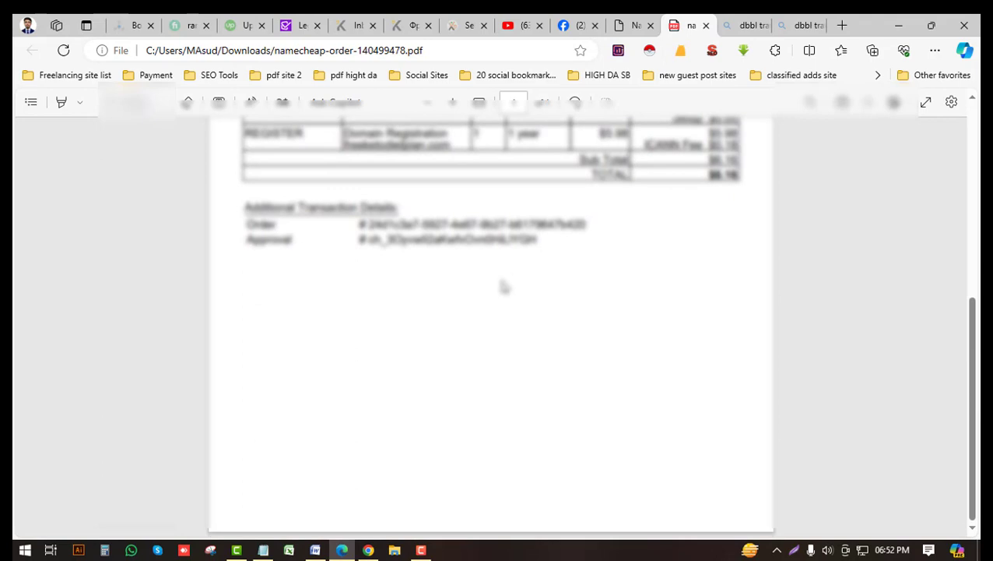
pyautogui.scroll(6, 467, 282)
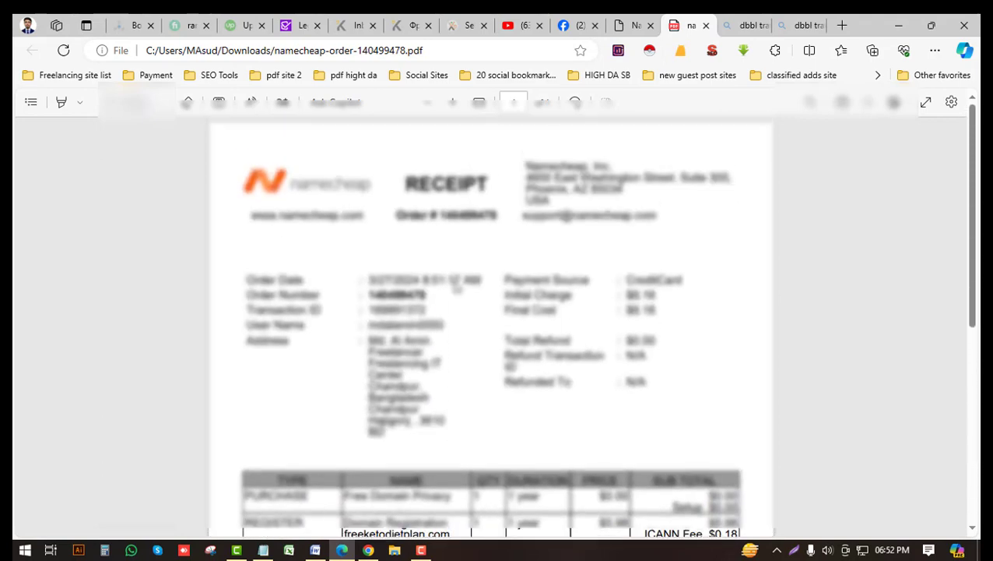
# - Return to the Namecheap order confirmation page and look through it from the footer back to the order summary
pyautogui.click(637, 26)
pyautogui.scroll(-5, 427, 467)
pyautogui.scroll(3, 467, 463)
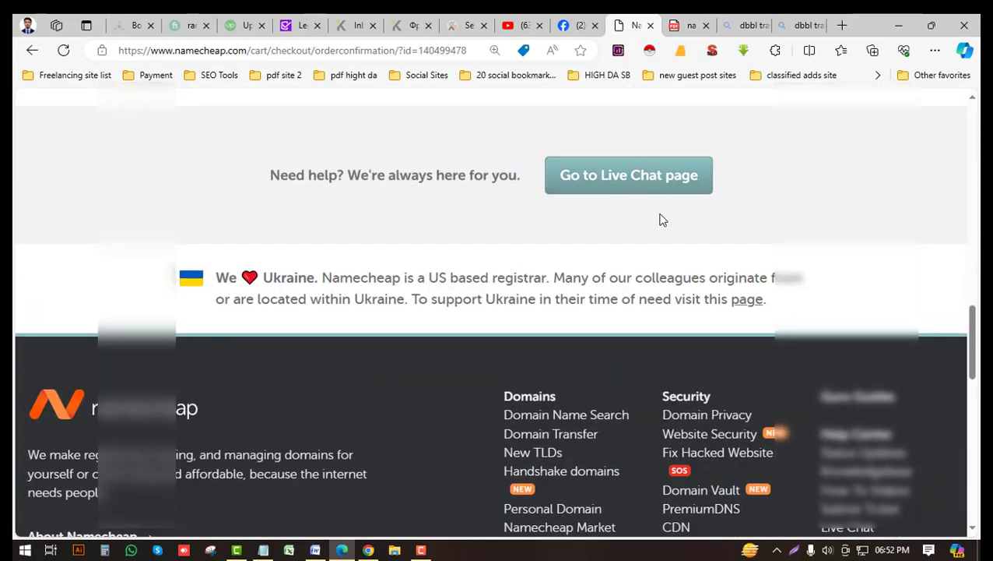
pyautogui.scroll(10, 659, 219)
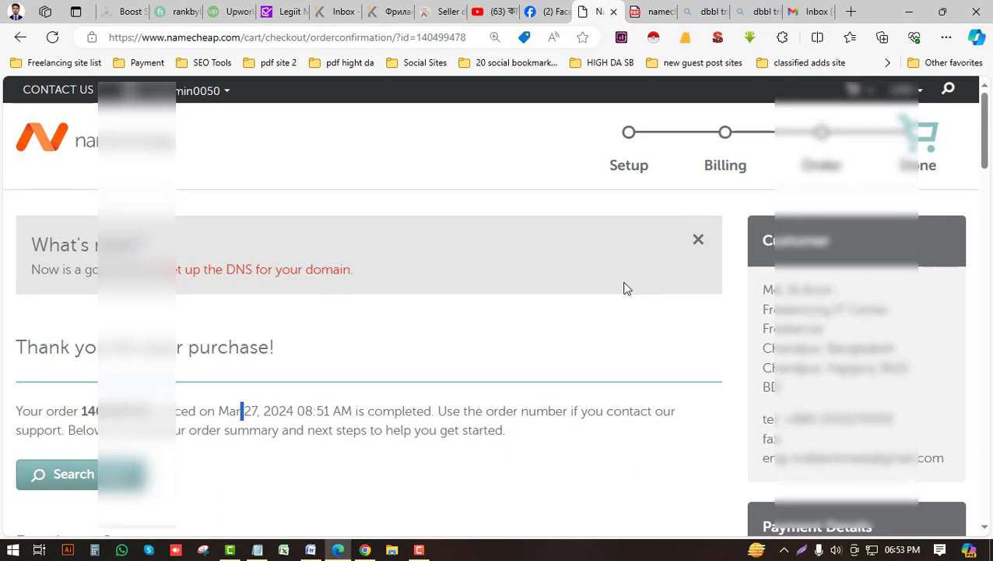
# - Switch to Gmail, open Namecheap Support's immediate domain verification email, and read its registrant details and verification instructions
pyautogui.click(806, 10)
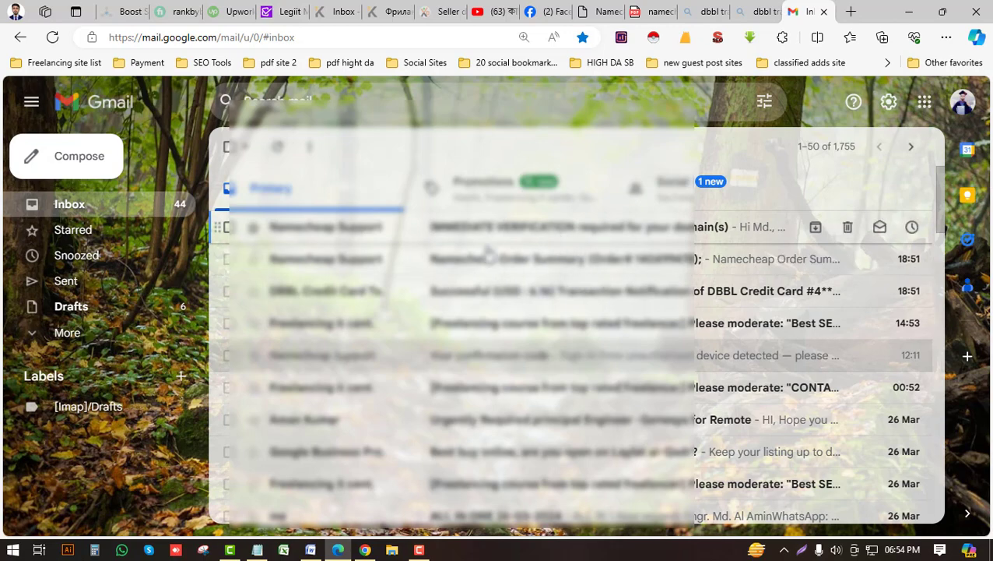
pyautogui.click(514, 233)
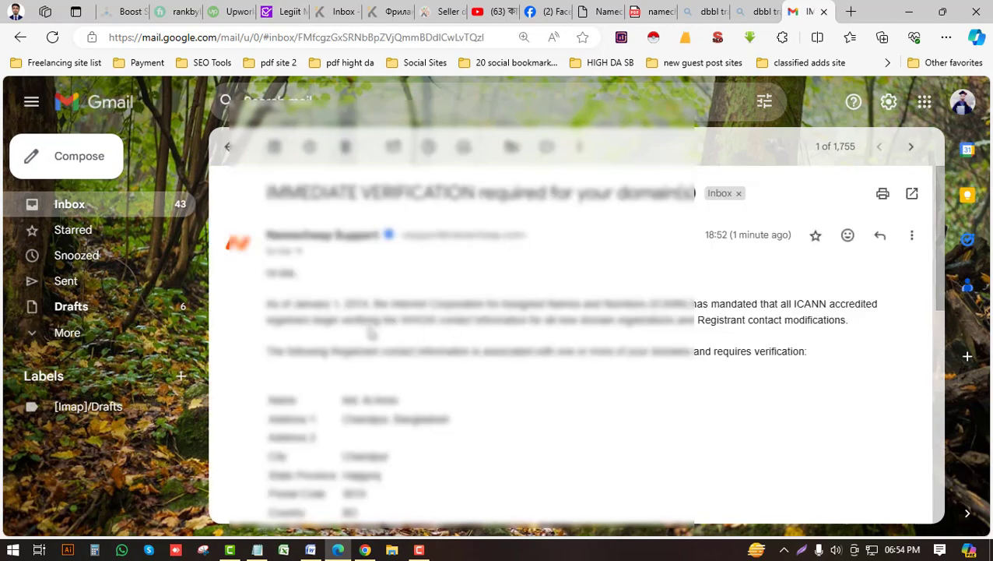
pyautogui.scroll(-2, 372, 333)
pyautogui.scroll(-3, 401, 404)
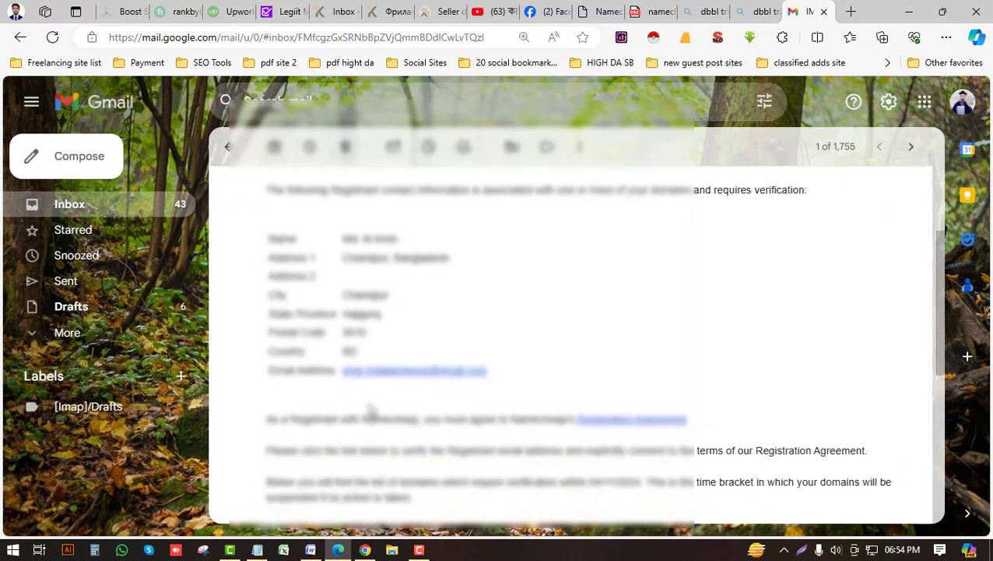
pyautogui.scroll(-4, 592, 379)
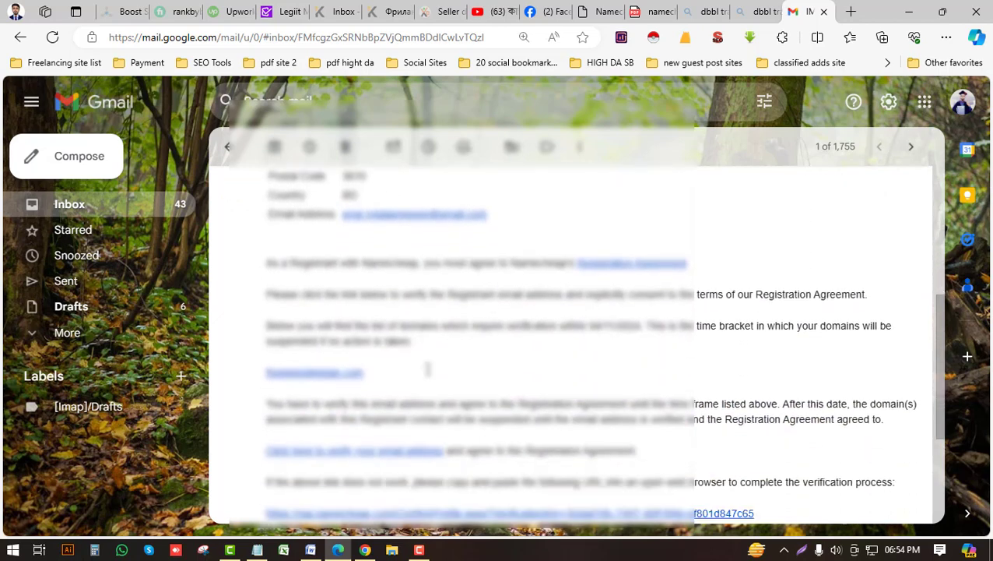
pyautogui.scroll(-1, 390, 383)
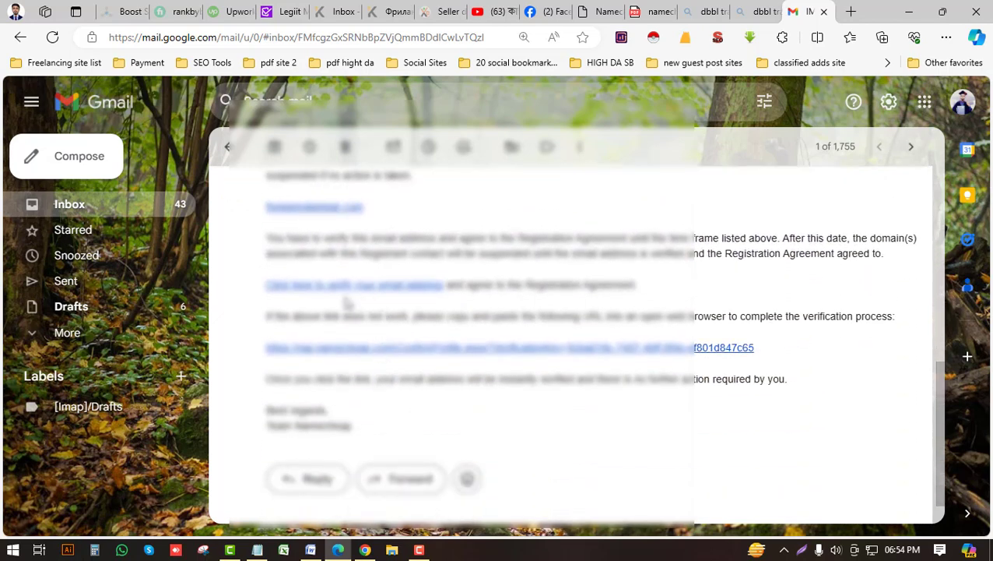
# - Verify the registrant email address for freeketodietplan.com through the email's verification link and review the resulting page
pyautogui.click(396, 291)
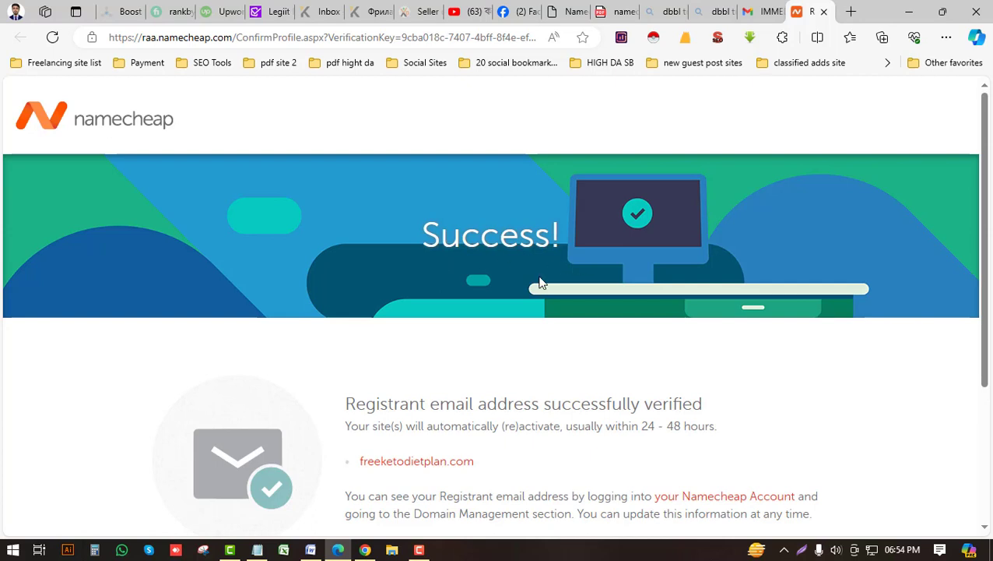
pyautogui.scroll(-2, 537, 282)
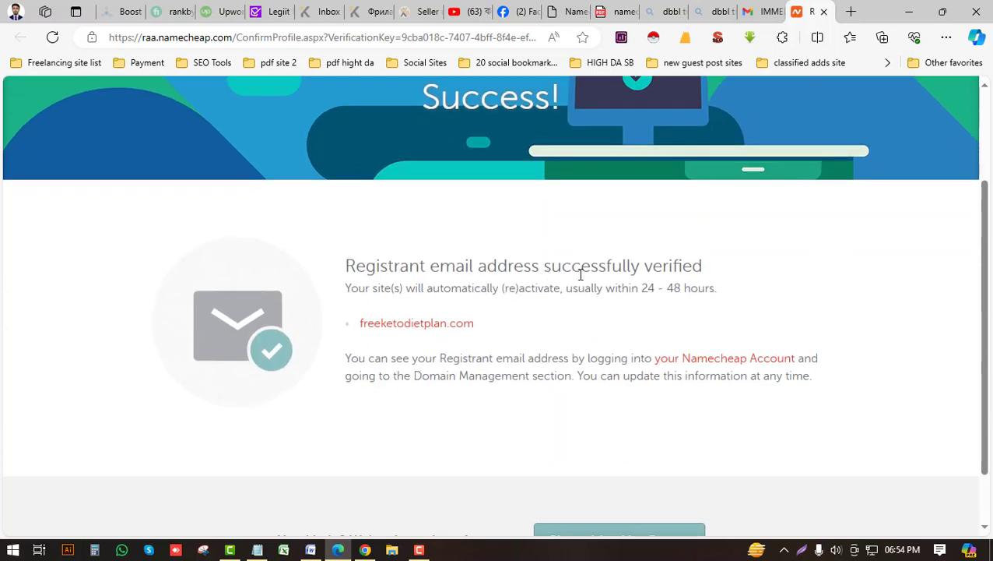
pyautogui.scroll(-1, 580, 274)
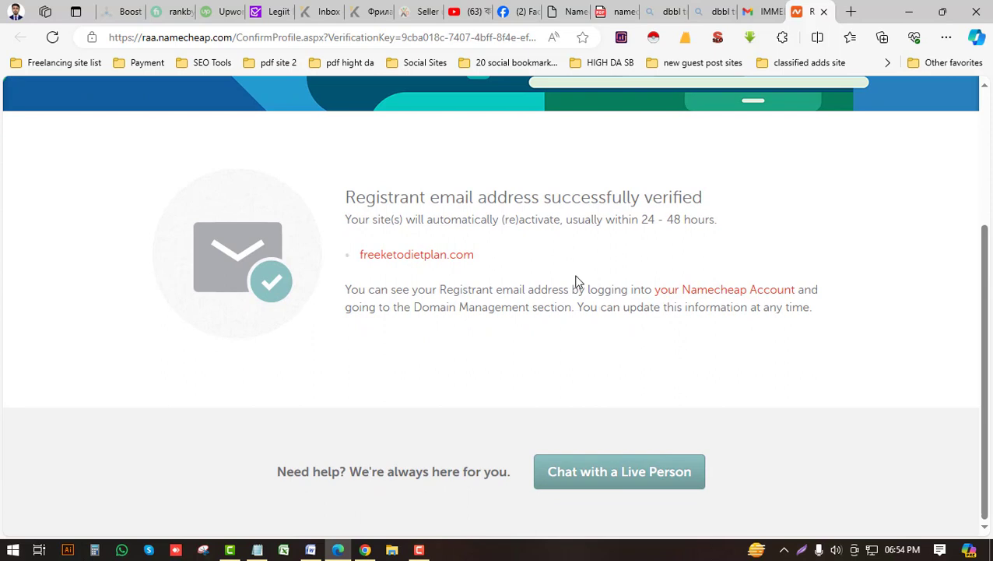
pyautogui.scroll(2, 576, 281)
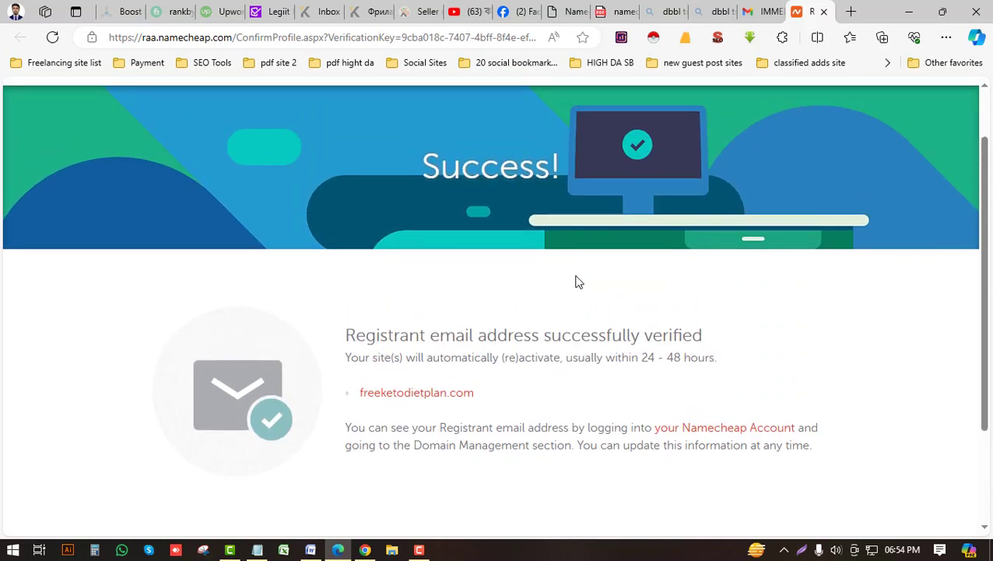